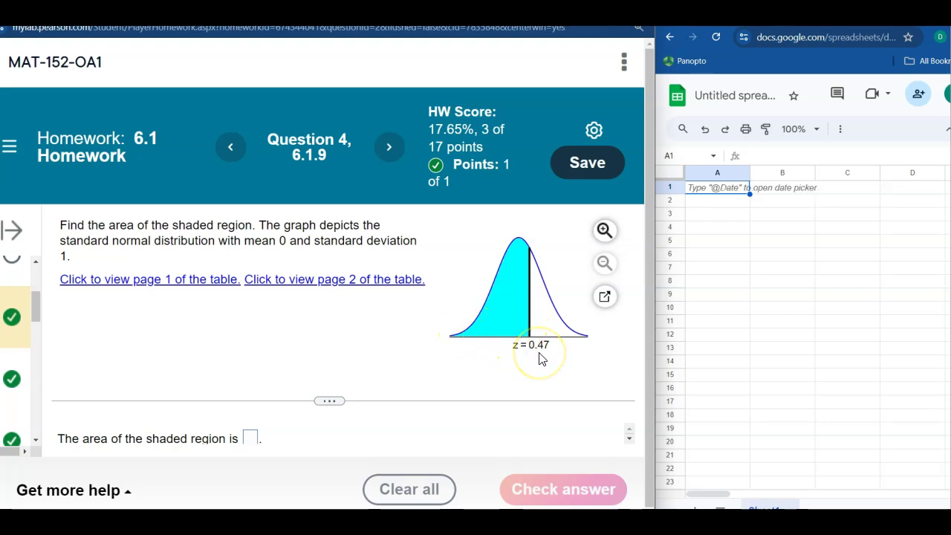
# Step: Start a NORM.DIST formula in cell A1 and turn on its formula help
pyautogui.doubleClick(710, 186)
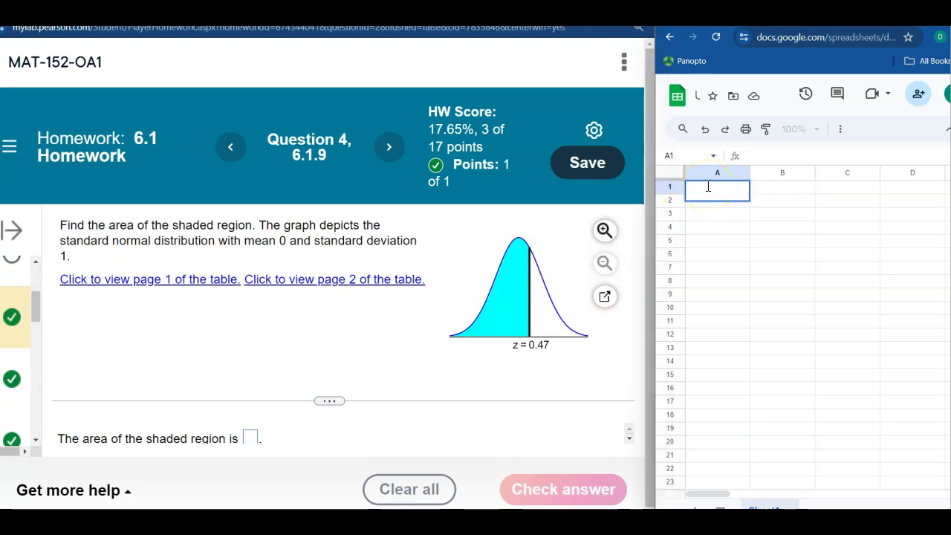
pyautogui.write('=norm')
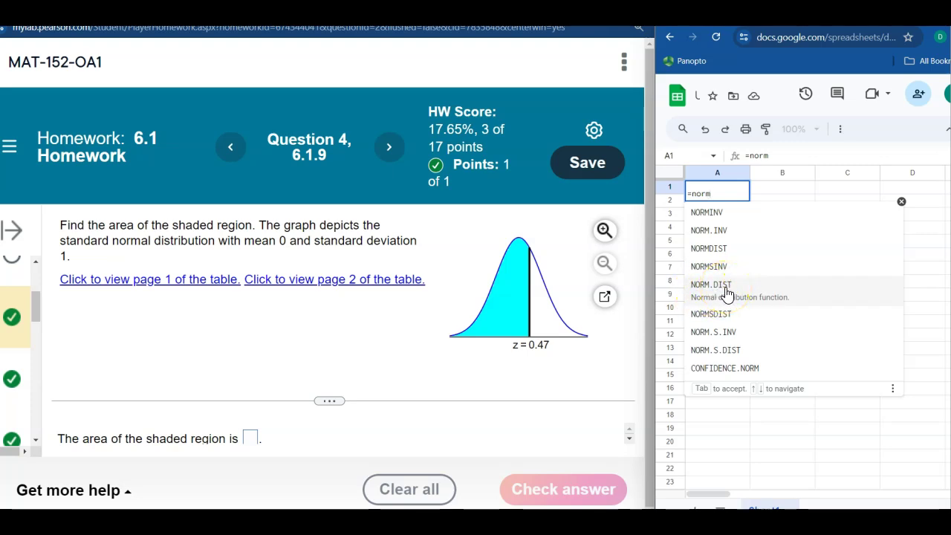
pyautogui.click(726, 290)
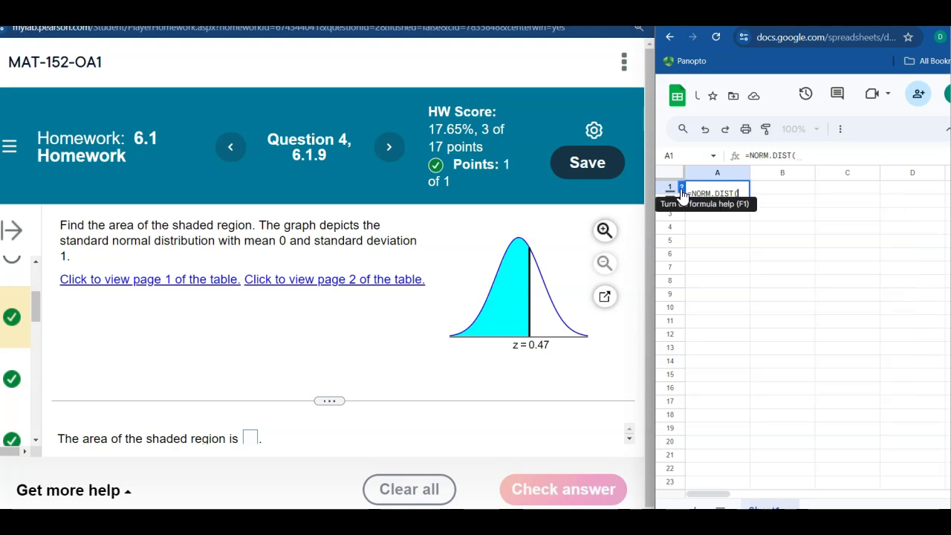
pyautogui.click(681, 189)
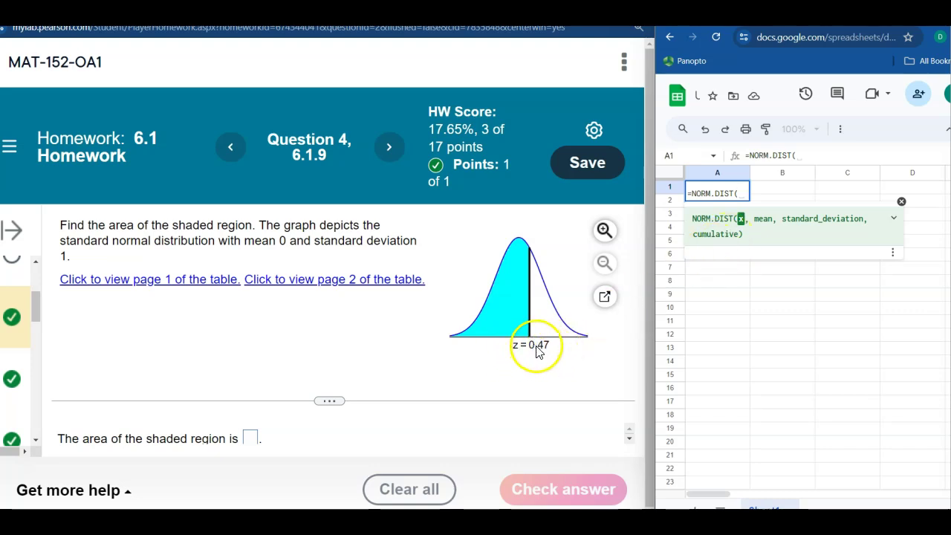
# Step: Enter the NORM.DIST arguments x 0.47, mean 0, standard deviation 1 and cumulative 0 in A1's formula
pyautogui.write('0.47,')
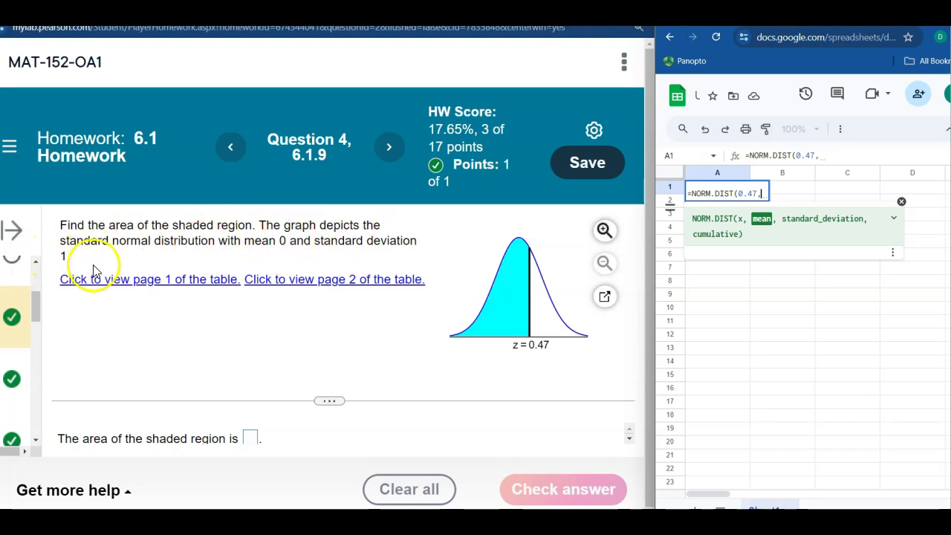
pyautogui.click(350, 258)
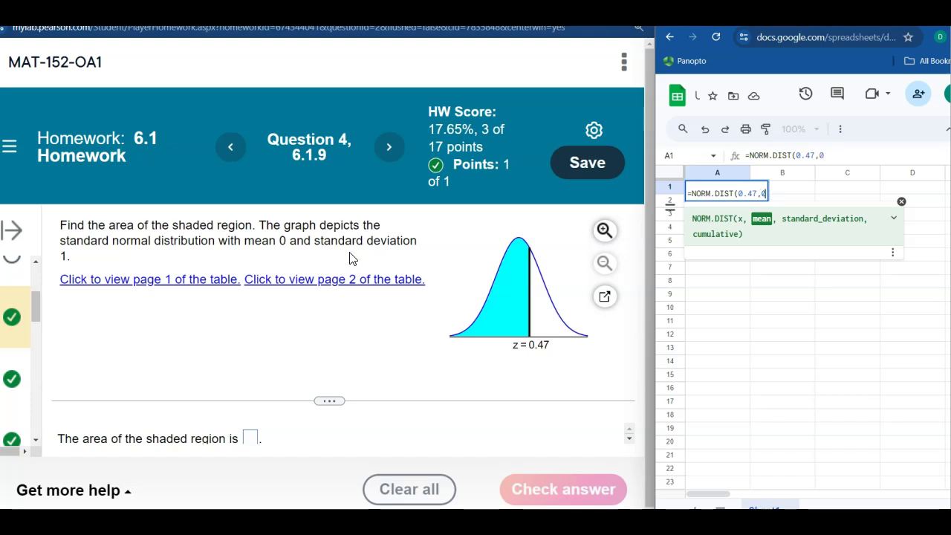
pyautogui.write(',1')
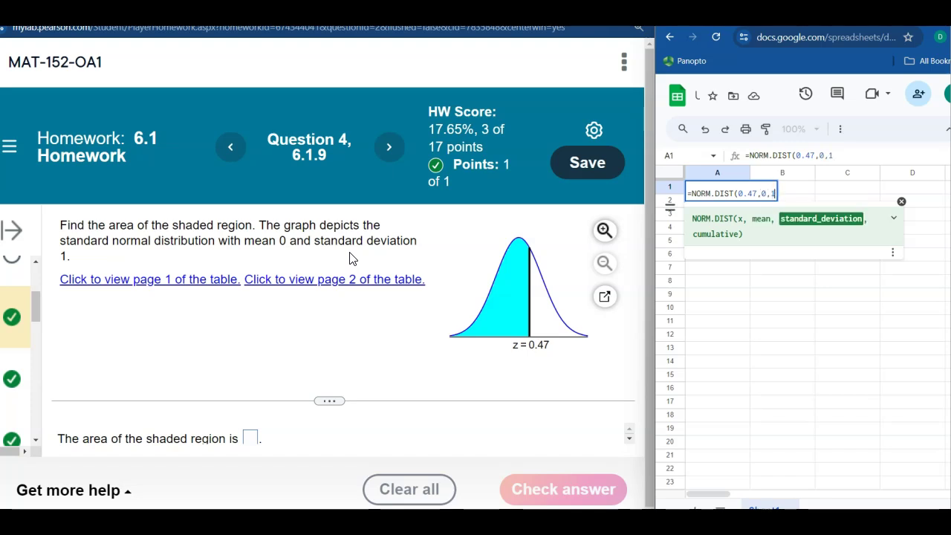
pyautogui.click(369, 251)
pyautogui.write(',0')
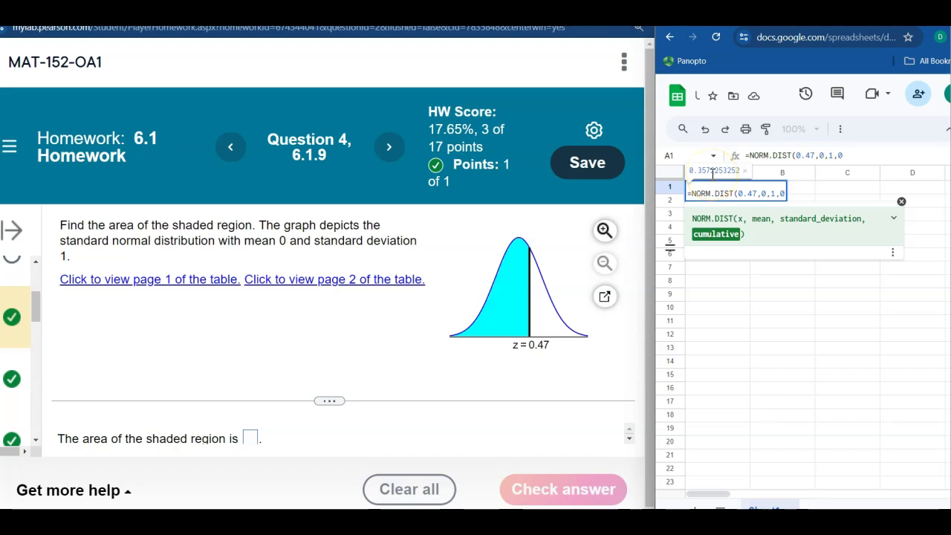
# Step: Complete A1's formula with the cumulative argument set to 1, as =NORM.DIST(0.47,0,1,1), and widen column A to fit the result
pyautogui.press('BackSpace')
pyautogui.write('1')
pyautogui.write('true')
pyautogui.press('BackSpace')
pyautogui.press('BackSpace')
pyautogui.press('BackSpace')
pyautogui.press('BackSpace')
pyautogui.write('1)')
pyautogui.press('Return')
pyautogui.moveTo(750, 172); pyautogui.dragTo(790, 172)
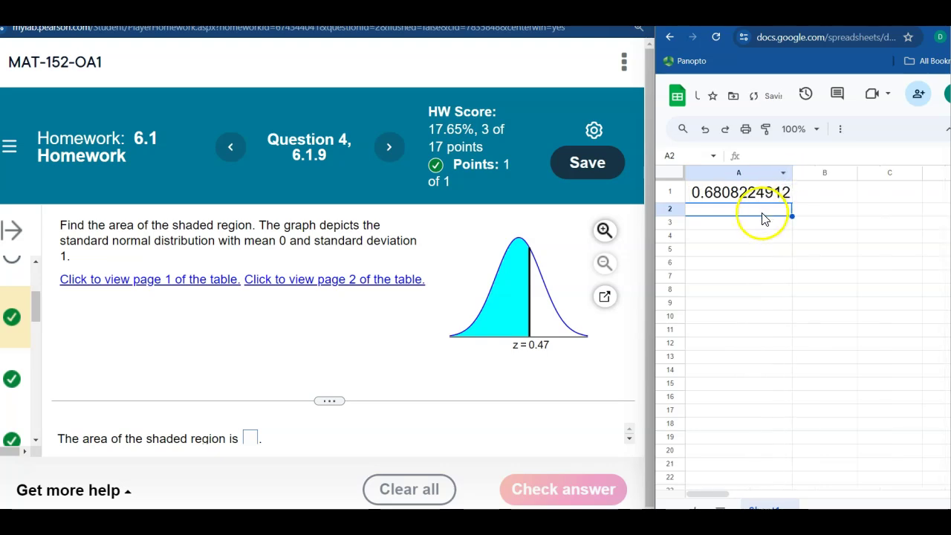
# Step: Answer Question 4 with a shaded area of 0.6808, check the answer and dismiss the feedback
pyautogui.click(250, 438)
pyautogui.rightClick(247, 438)
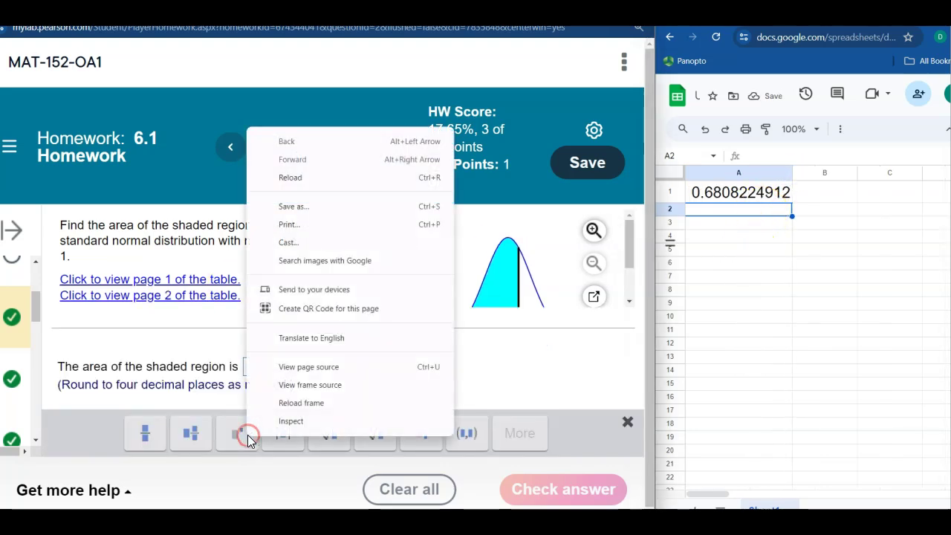
pyautogui.click(76, 384)
pyautogui.write('0.6808')
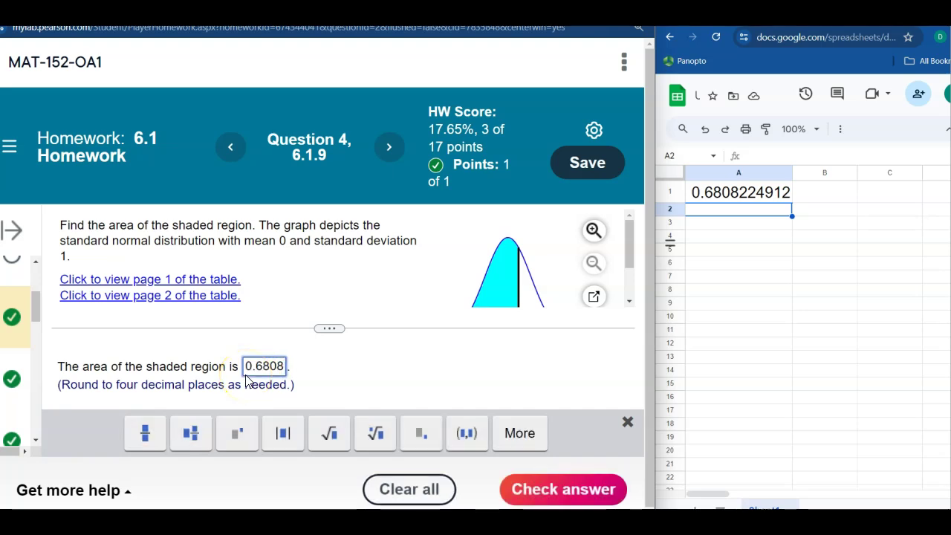
pyautogui.click(246, 376)
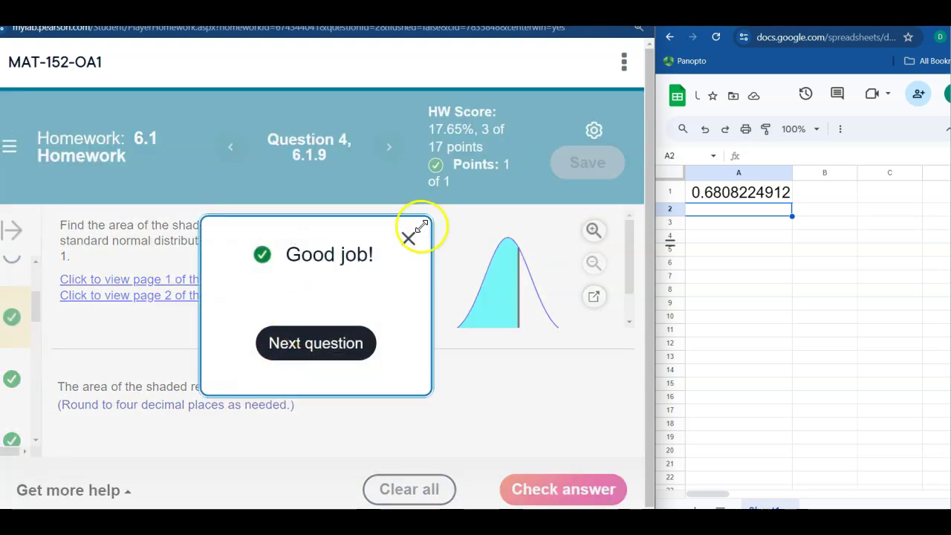
pyautogui.click(409, 240)
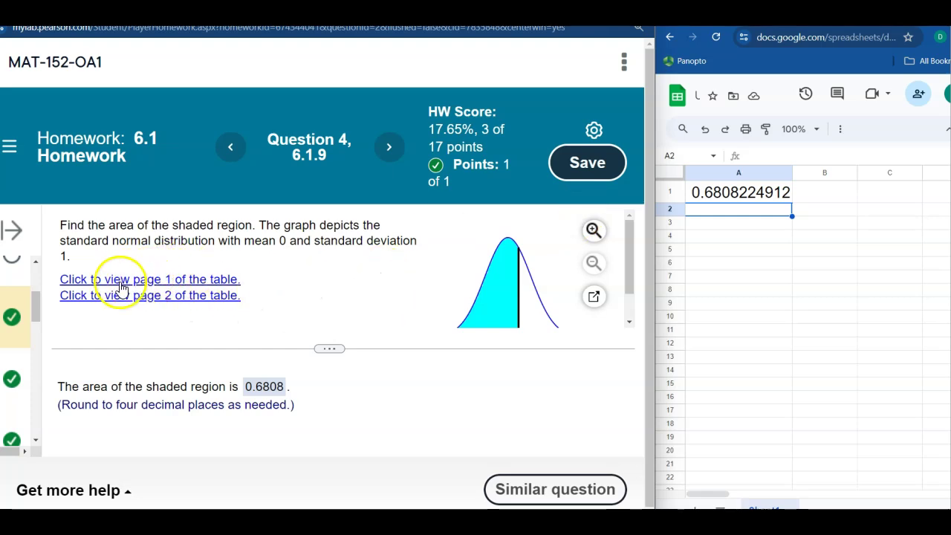
# Step: View the negative z scores on page 1 of the standard normal table and close it
pyautogui.moveTo(335, 347); pyautogui.dragTo(335, 395)
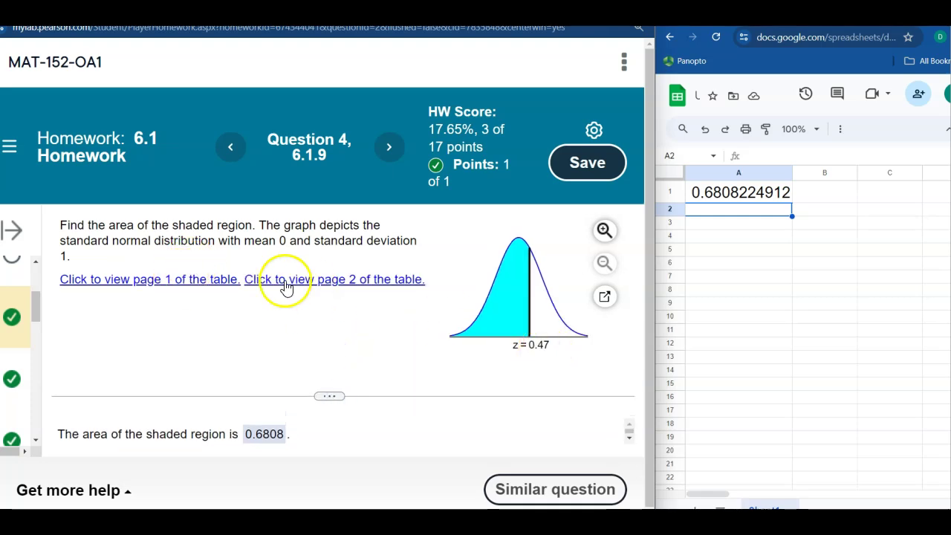
pyautogui.click(174, 281)
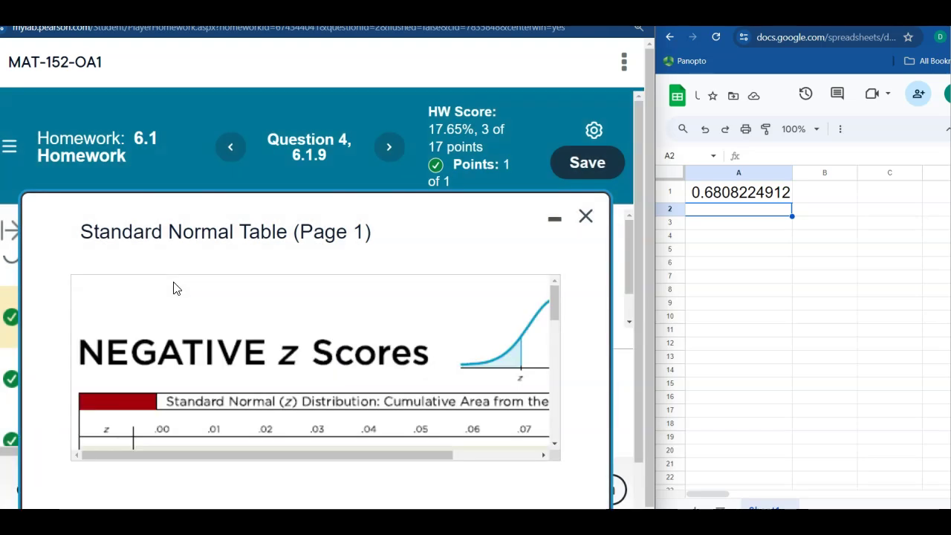
pyautogui.moveTo(552, 309); pyautogui.dragTo(552, 335)
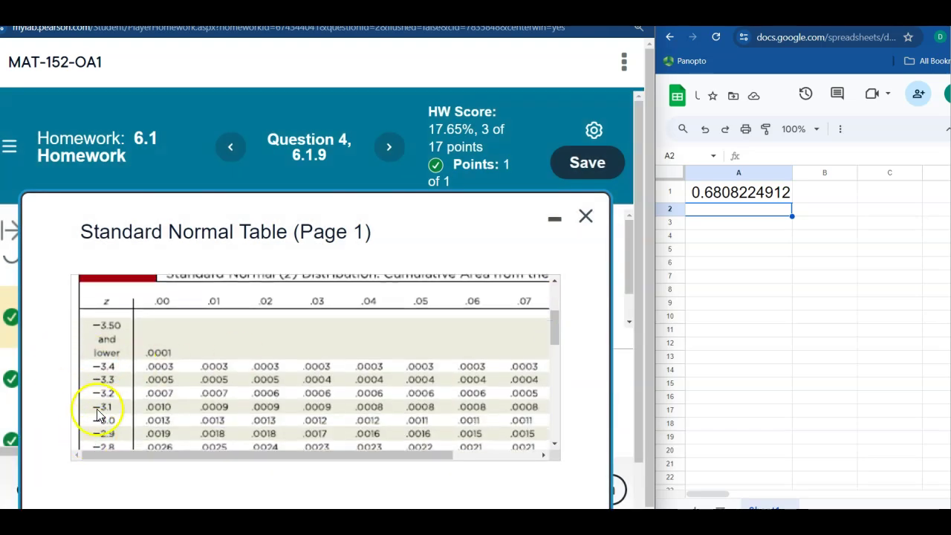
pyautogui.click(585, 216)
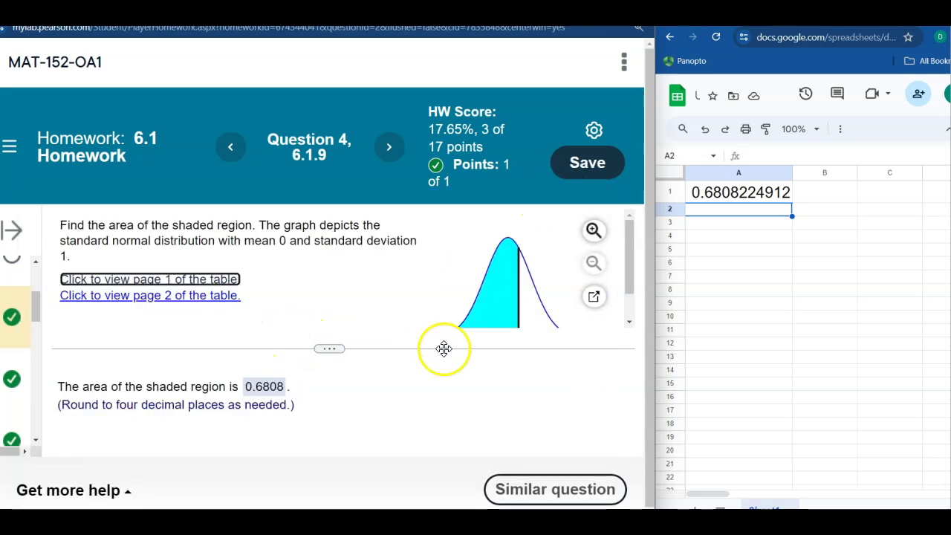
# Step: Open page 2 of the standard normal table, minimize it to recheck the graph's z value, and restore it
pyautogui.moveTo(334, 348); pyautogui.dragTo(342, 385)
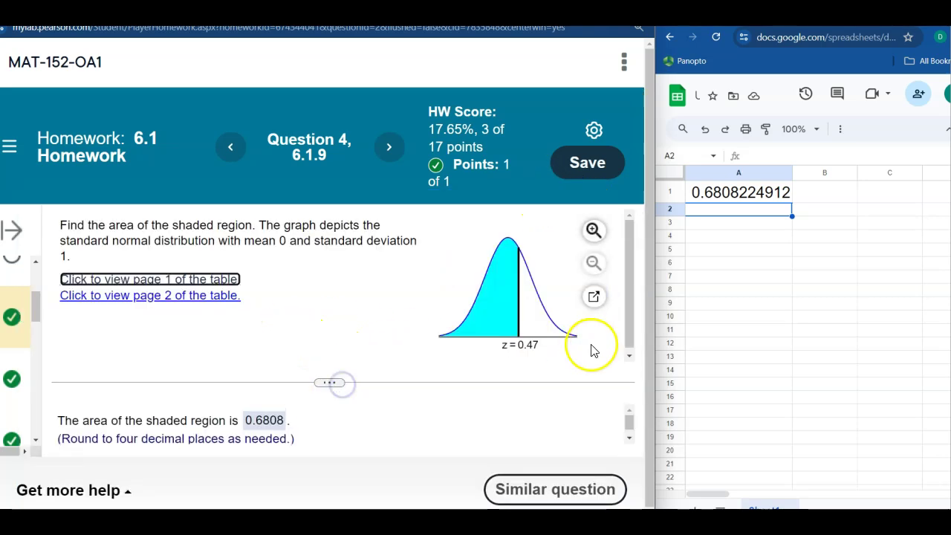
pyautogui.click(140, 304)
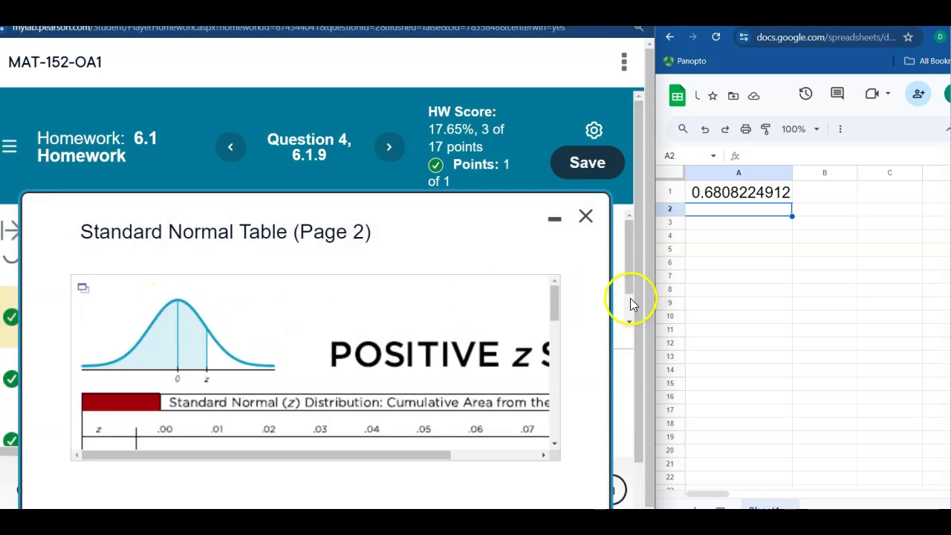
pyautogui.click(555, 219)
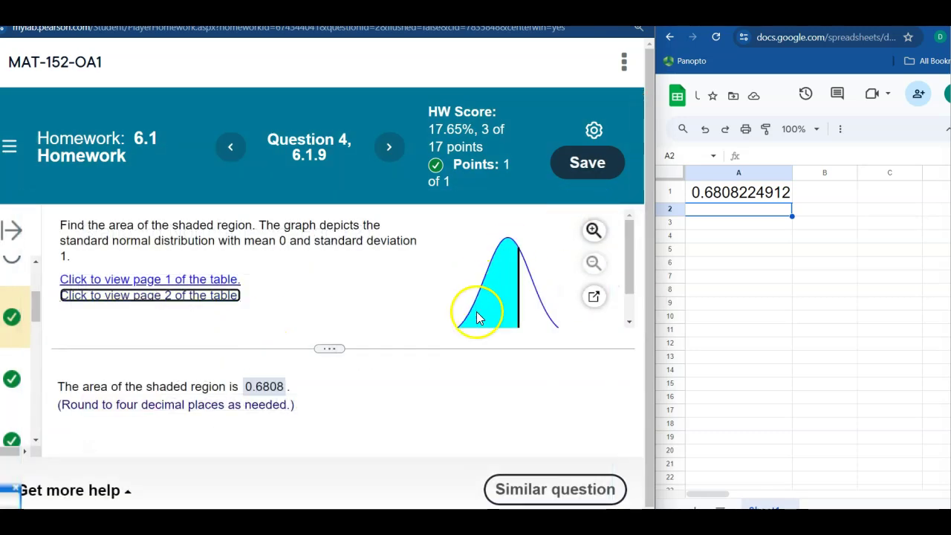
pyautogui.moveTo(328, 350); pyautogui.dragTo(329, 389)
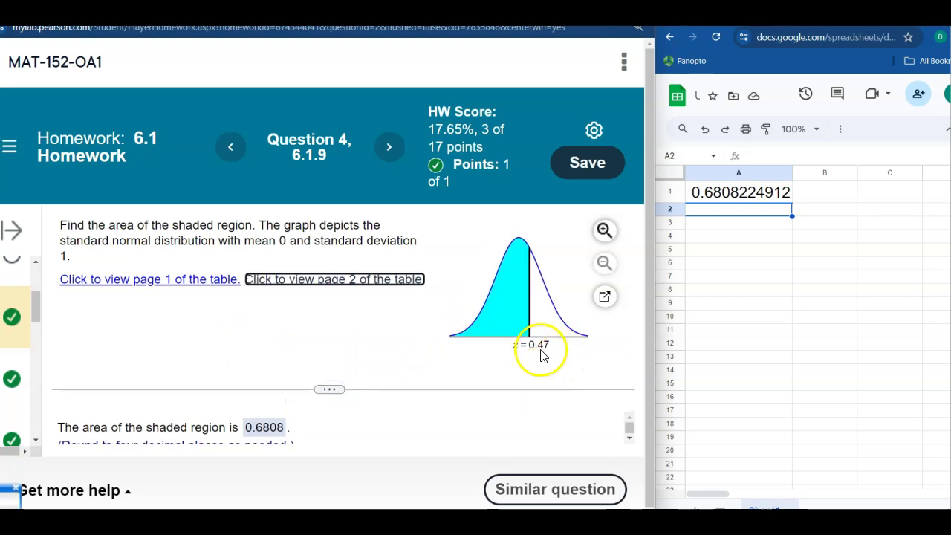
pyautogui.click(9, 496)
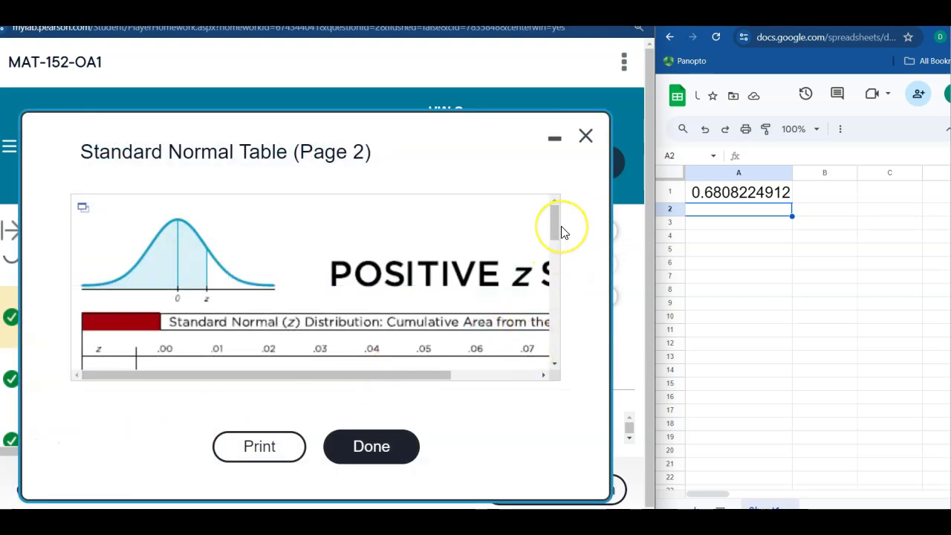
# Step: Look up the cumulative area for z = 0.47 on page 2 of the table and minimize the table
pyautogui.moveTo(557, 224); pyautogui.dragTo(557, 262)
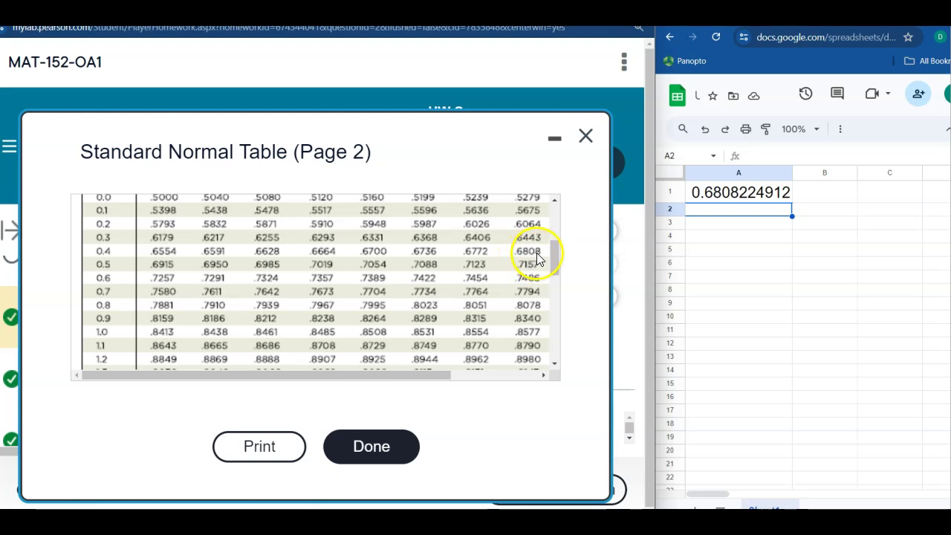
pyautogui.moveTo(557, 256); pyautogui.dragTo(555, 242)
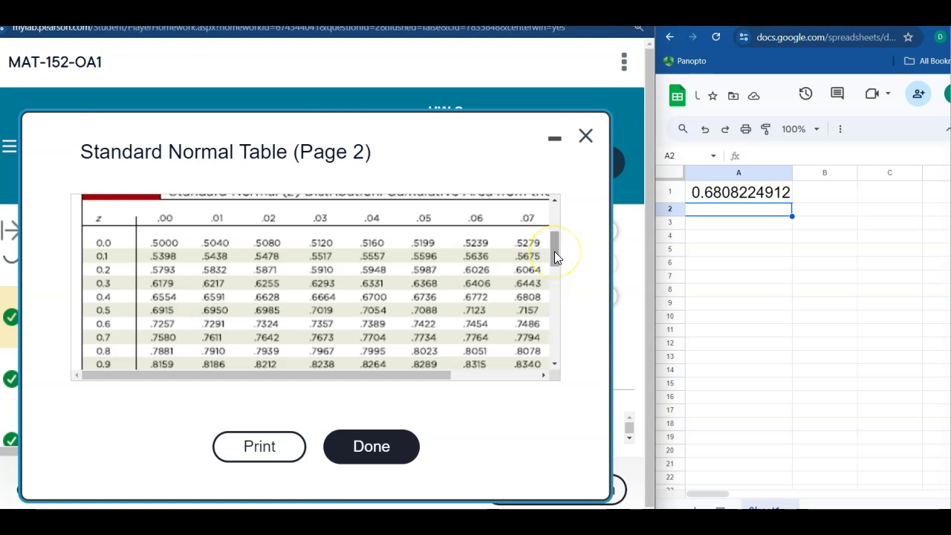
pyautogui.moveTo(554, 251); pyautogui.dragTo(556, 222)
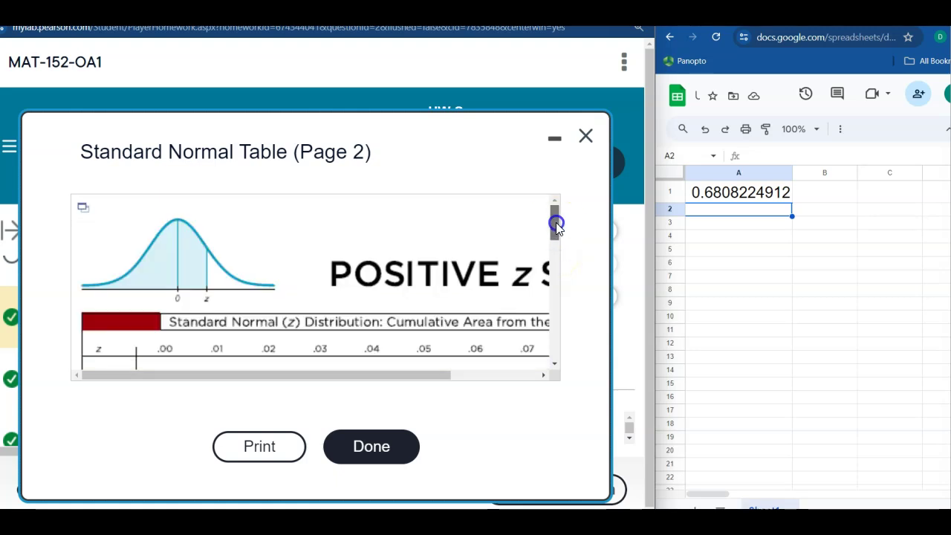
pyautogui.click(554, 144)
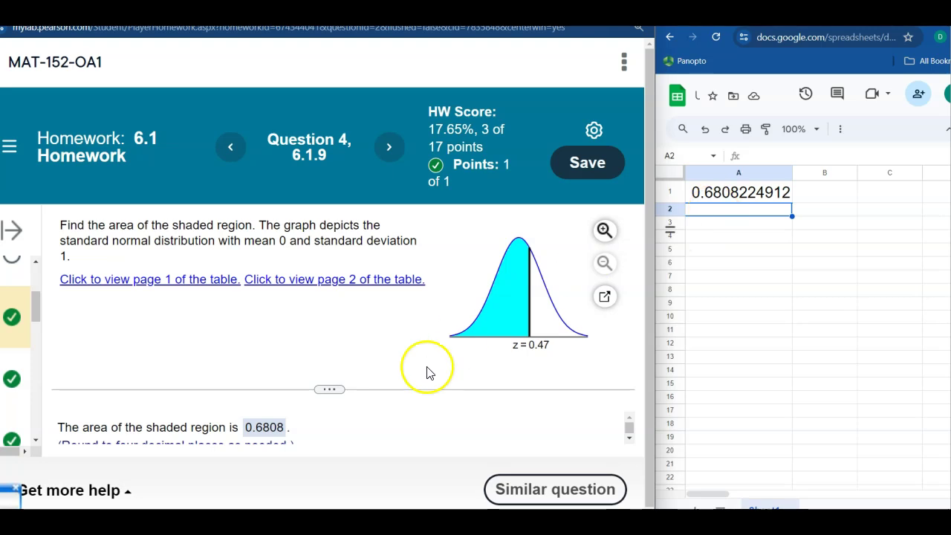
# Step: Go to Question 5, enlarge its graph area to show the z value, and review the formula in cell A1
pyautogui.click(389, 145)
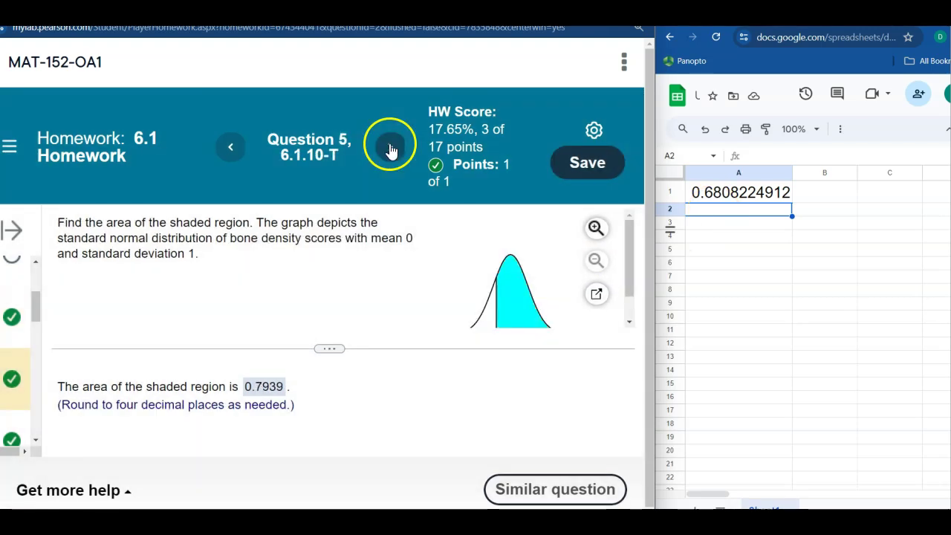
pyautogui.moveTo(330, 347); pyautogui.dragTo(330, 378)
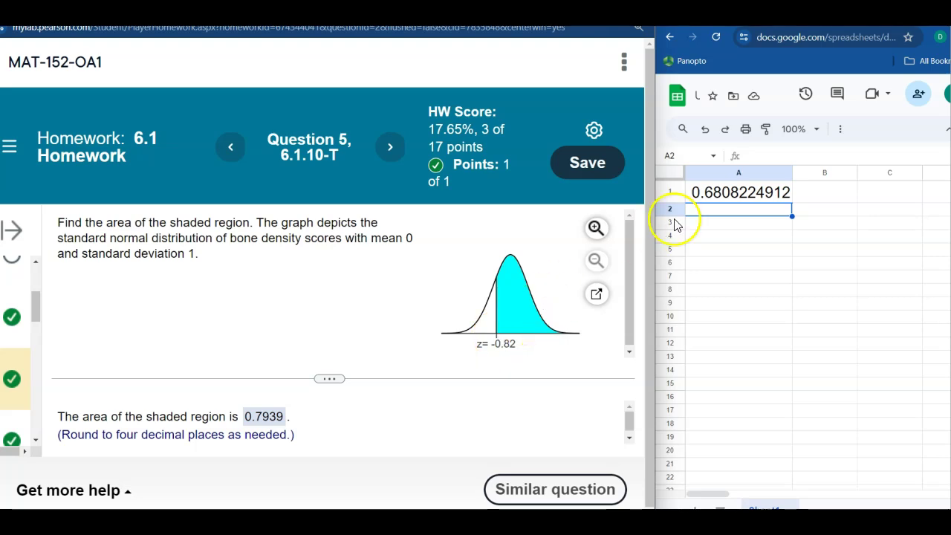
pyautogui.doubleClick(706, 195)
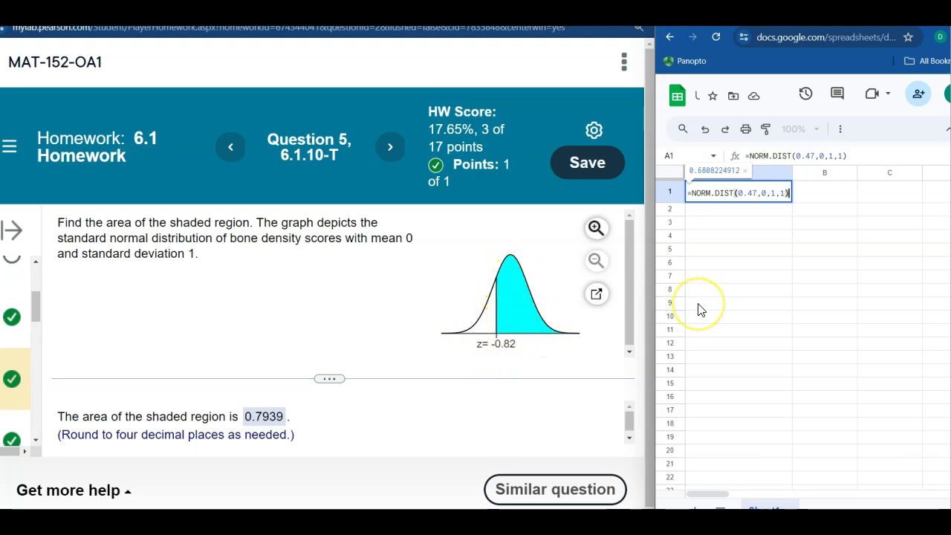
pyautogui.press('Return')
# Step: Enter =1-NORM.DIST(-0.82,0,1,1) in cell A4 to compute the area right of z = -0.82 for Question 5
pyautogui.press('Down')
pyautogui.press('Down')
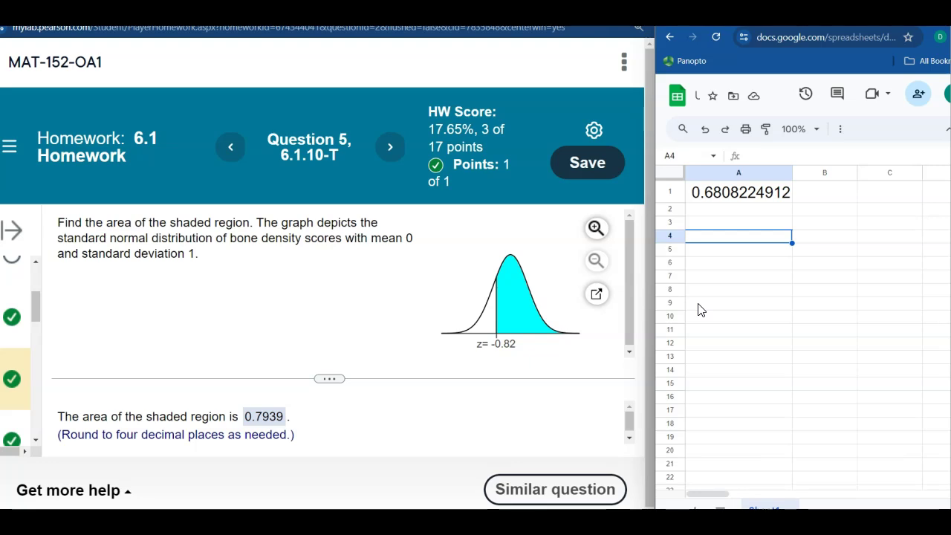
pyautogui.write('=1-')
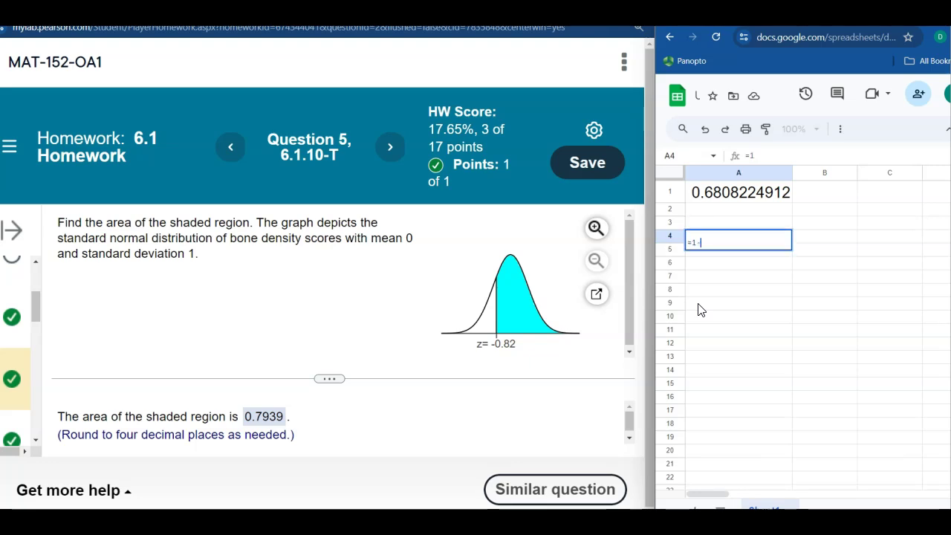
pyautogui.write('norm')
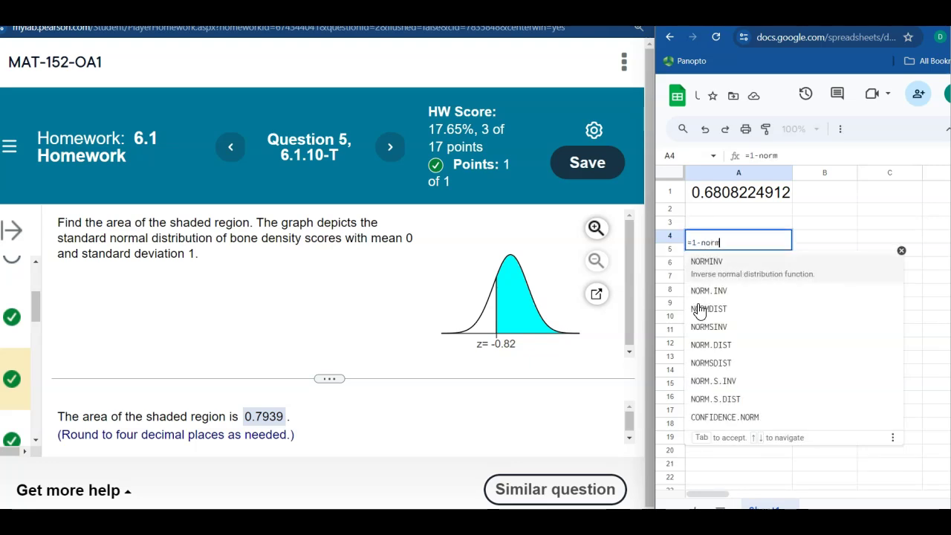
pyautogui.click(702, 344)
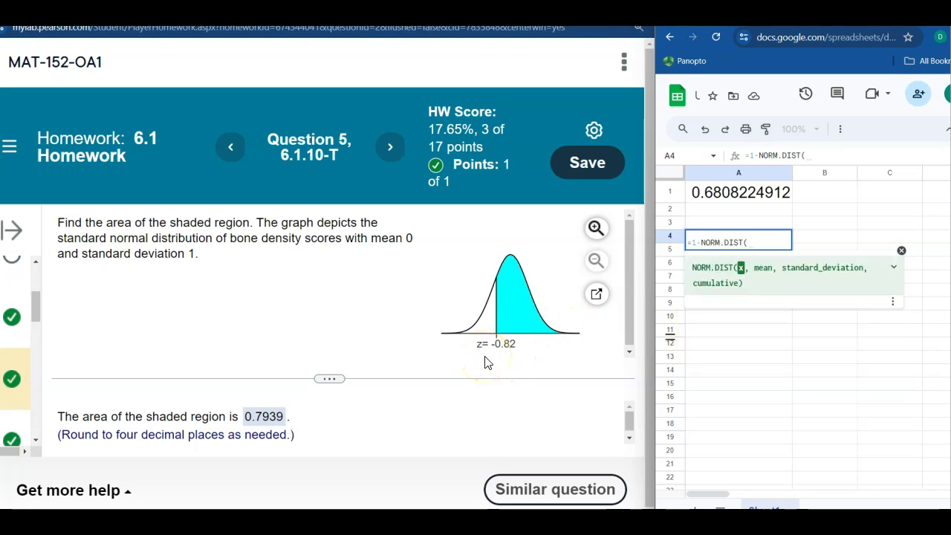
pyautogui.write('-0.82, ')
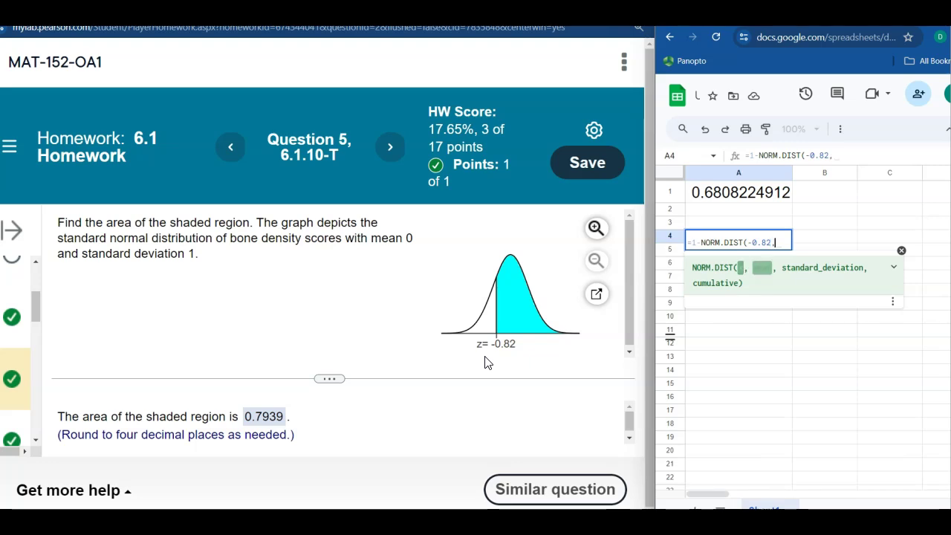
pyautogui.write('0,')
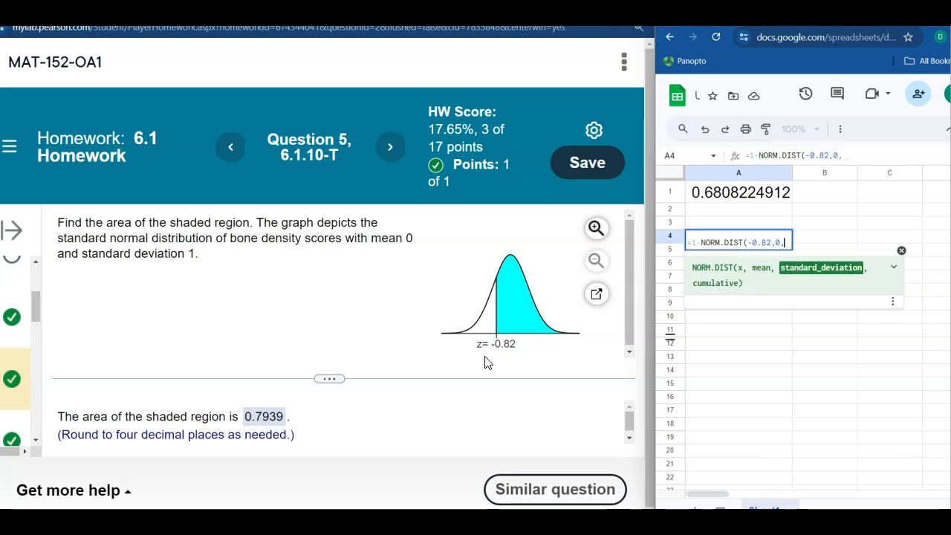
pyautogui.write('1,')
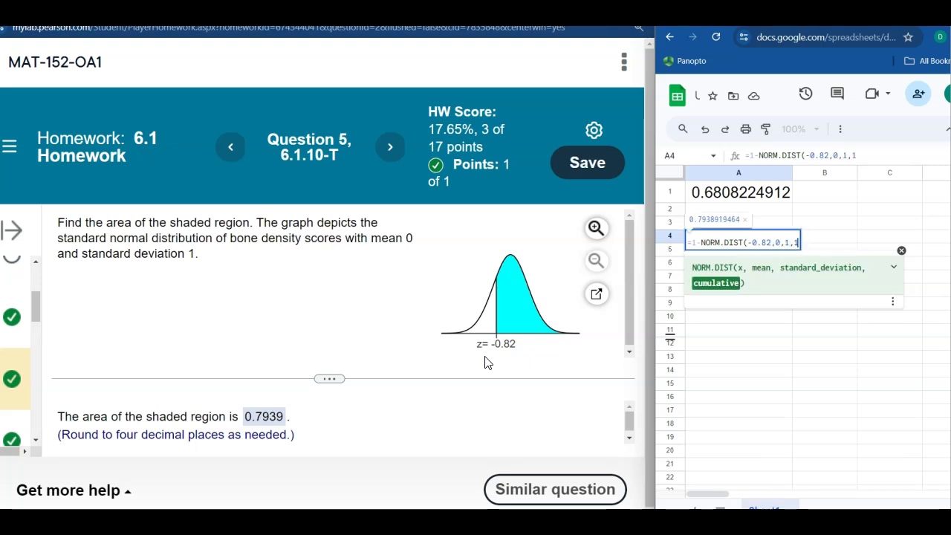
pyautogui.write('1')
pyautogui.press('Return')
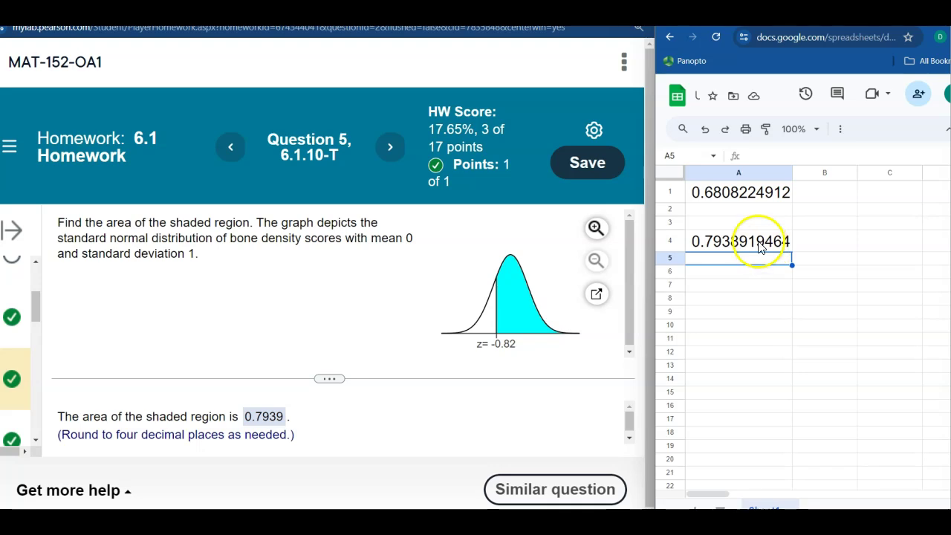
# Step: Add the note "1 - norm.dist for area to the right!" in cell A3 and review the formula in A4
pyautogui.click(734, 225)
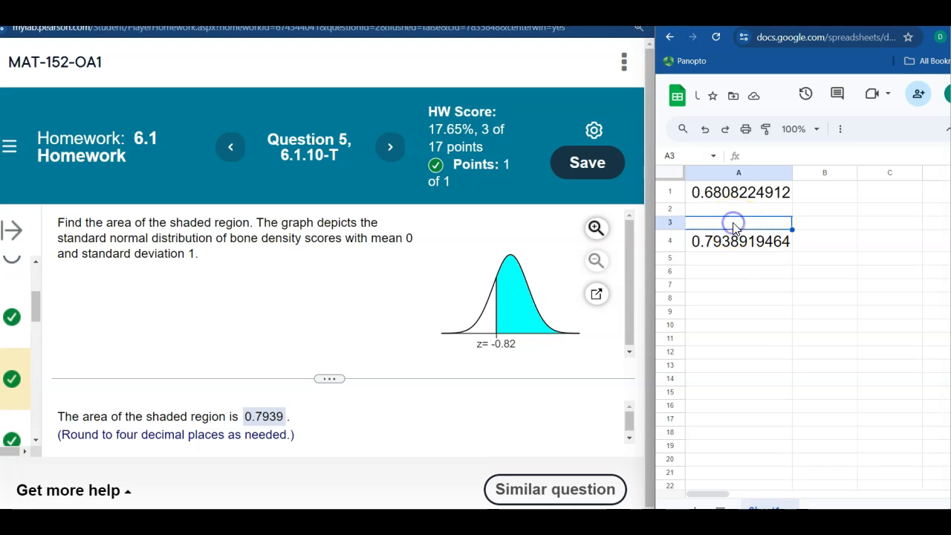
pyautogui.write('1 - norm.d')
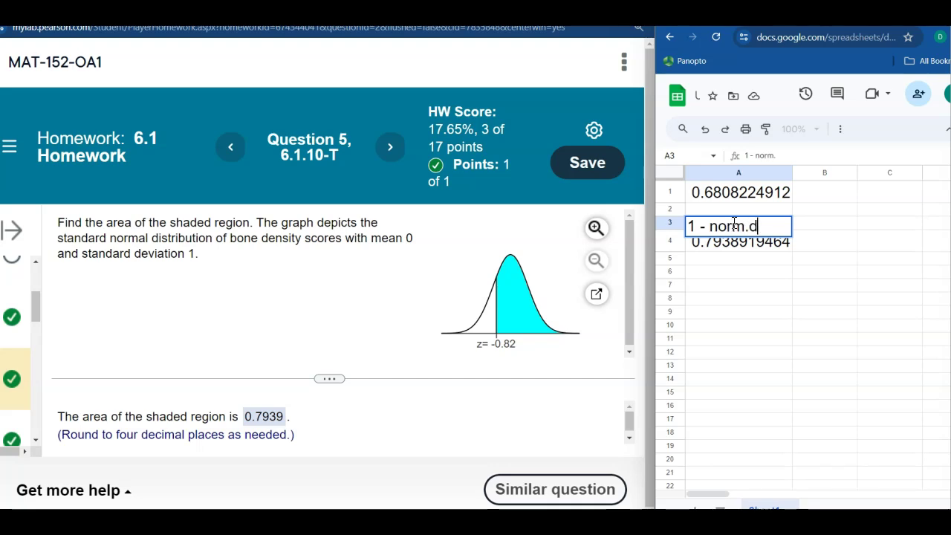
pyautogui.write('ist for area to the right!')
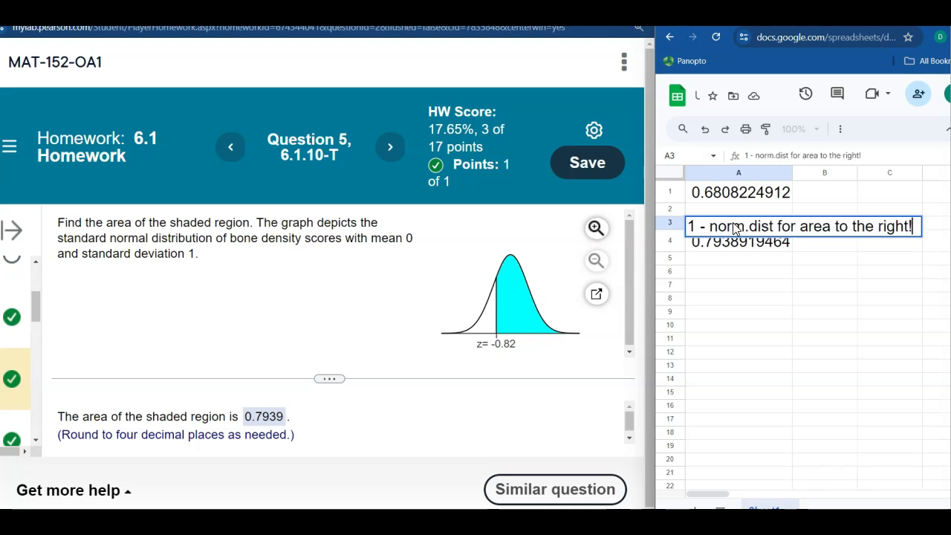
pyautogui.press('Return')
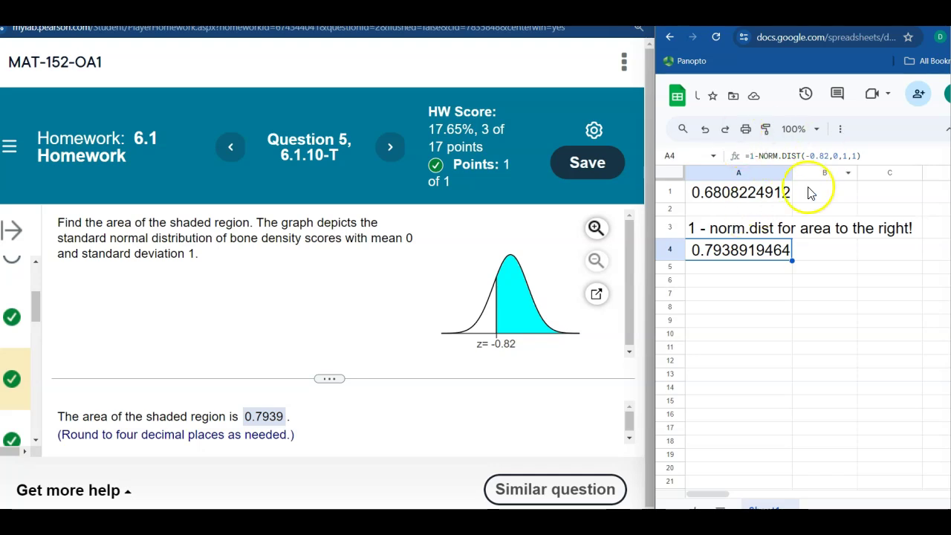
pyautogui.doubleClick(714, 251)
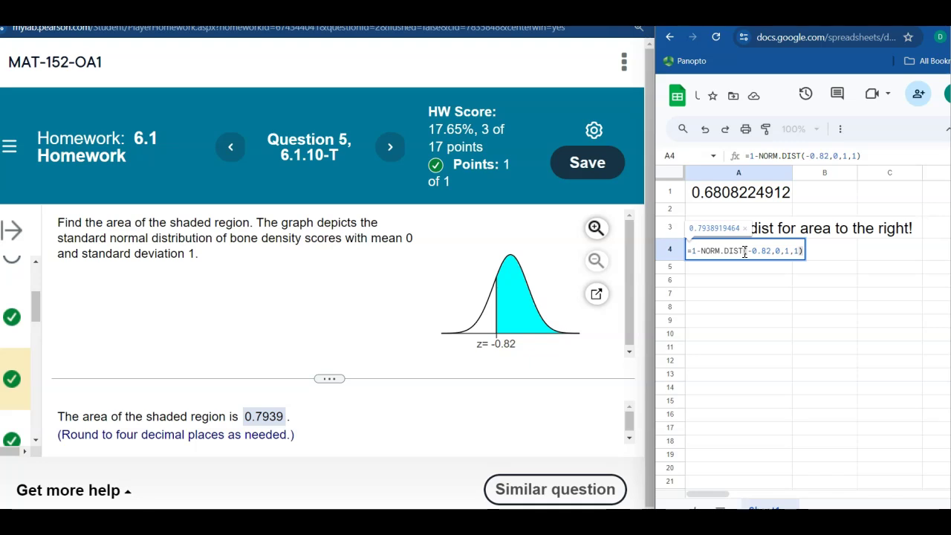
pyautogui.press('Return')
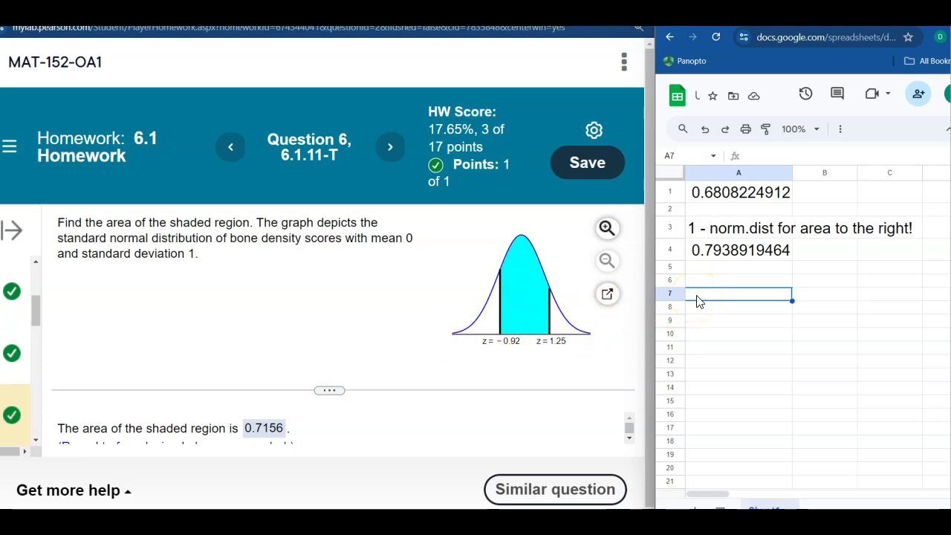
# Step: For Question 6, label cell A7 "Area below 1.25" and enter =NORM.DIST(1.25,0,1,1) in A8
pyautogui.write('Area below 1.25')
pyautogui.press('Return')
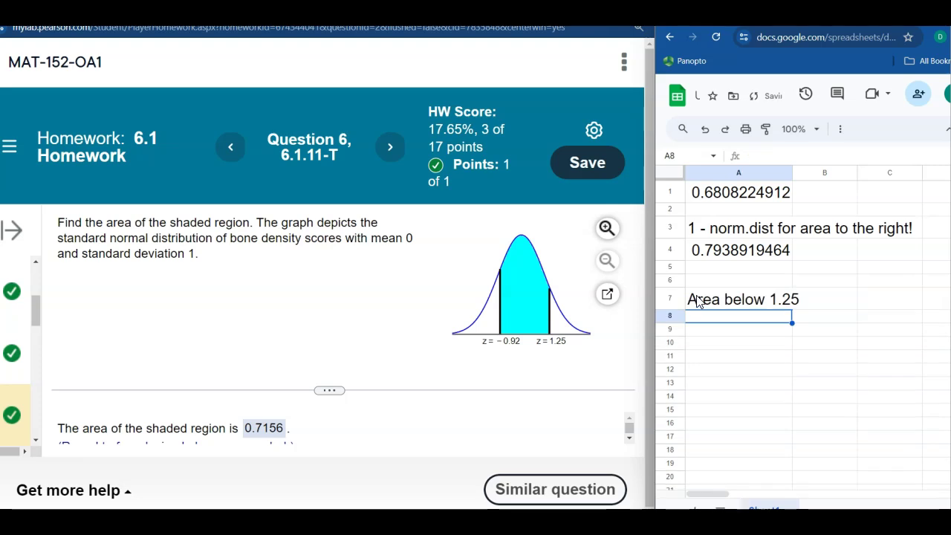
pyautogui.write('=nor')
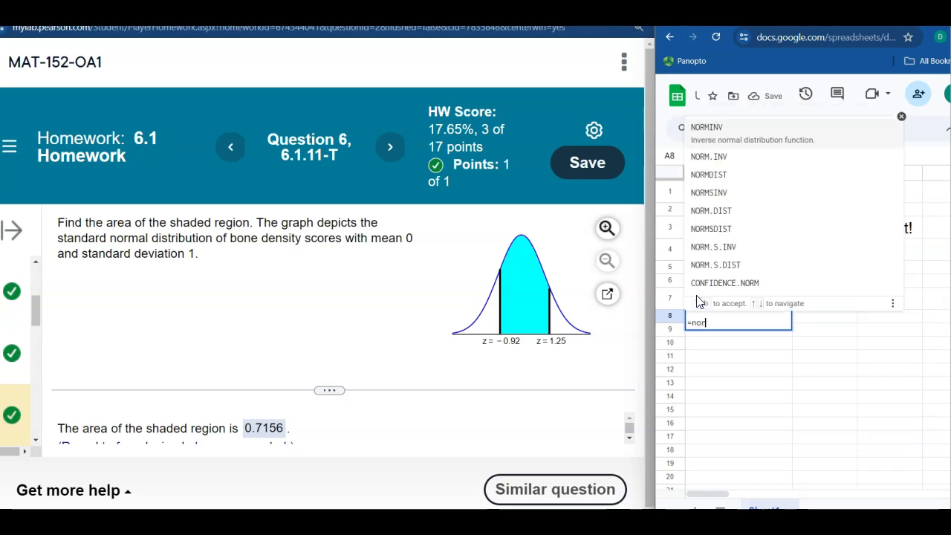
pyautogui.click(710, 203)
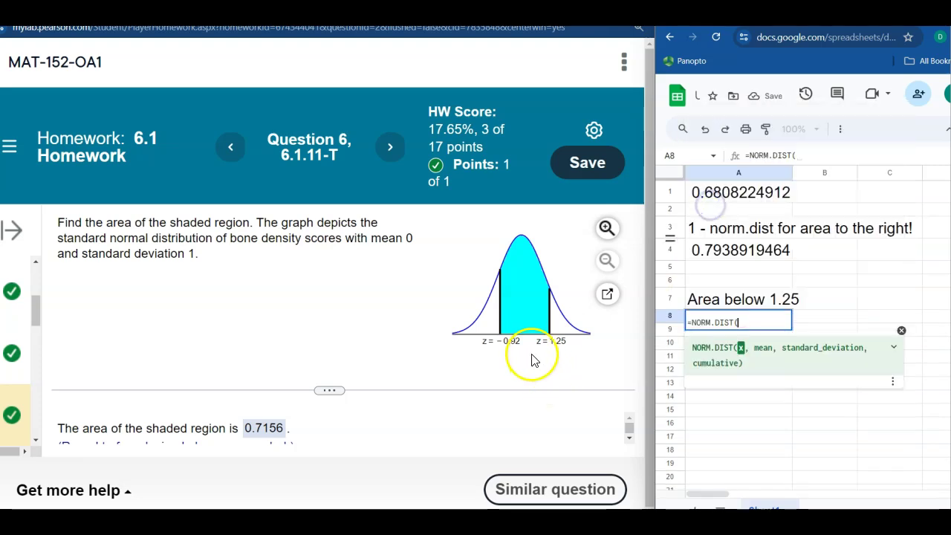
pyautogui.write('1.25')
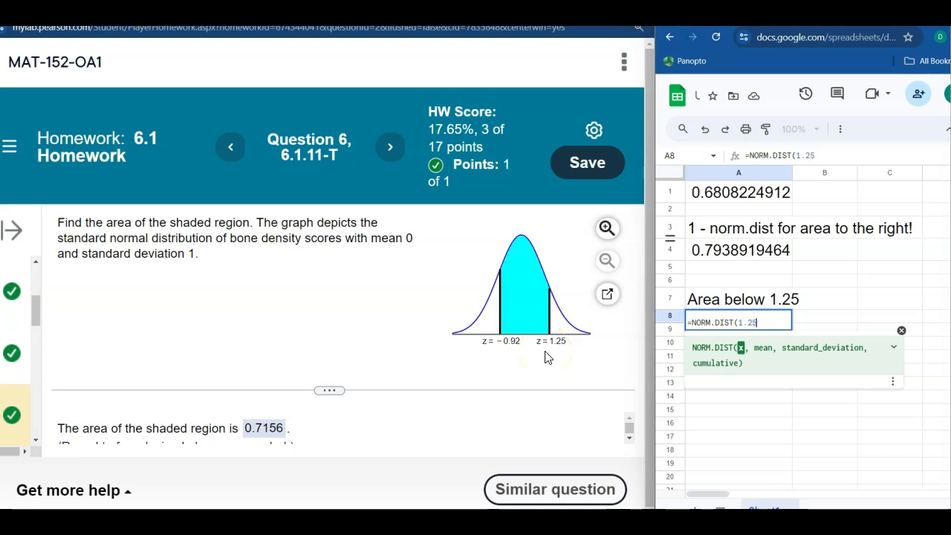
pyautogui.write(',0,1,1')
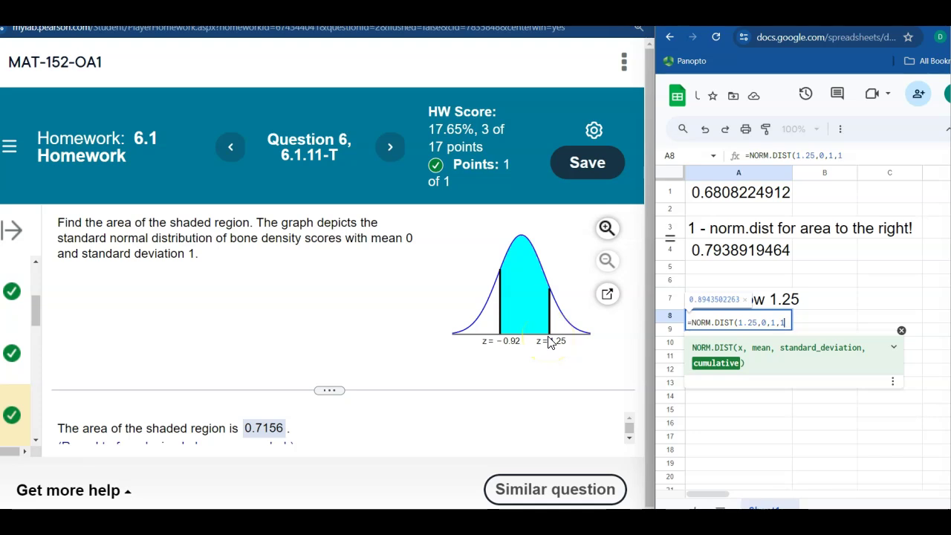
pyautogui.press('Return')
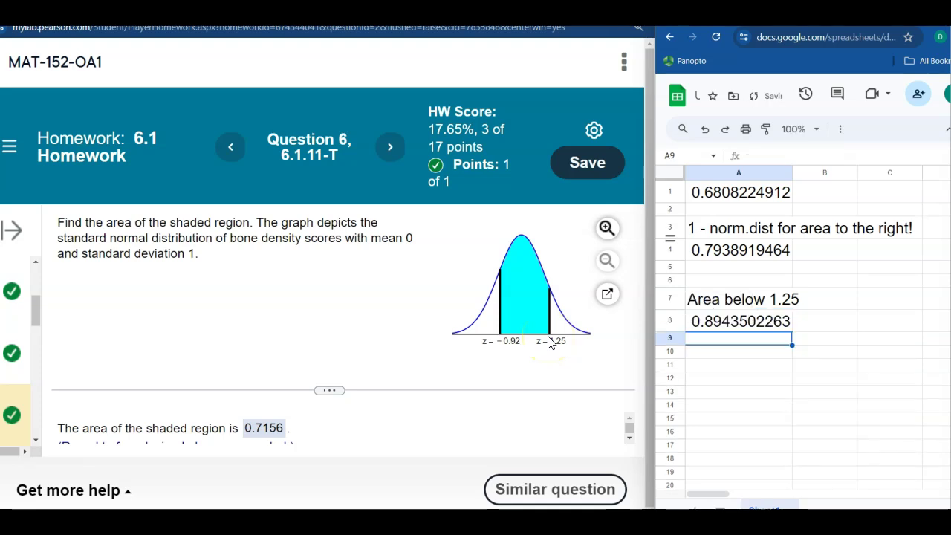
# Step: Label cell A9 "Area below -0.92" and enter =NORM.DIST(-0.92,0,1,1) in A10
pyautogui.write('Are')
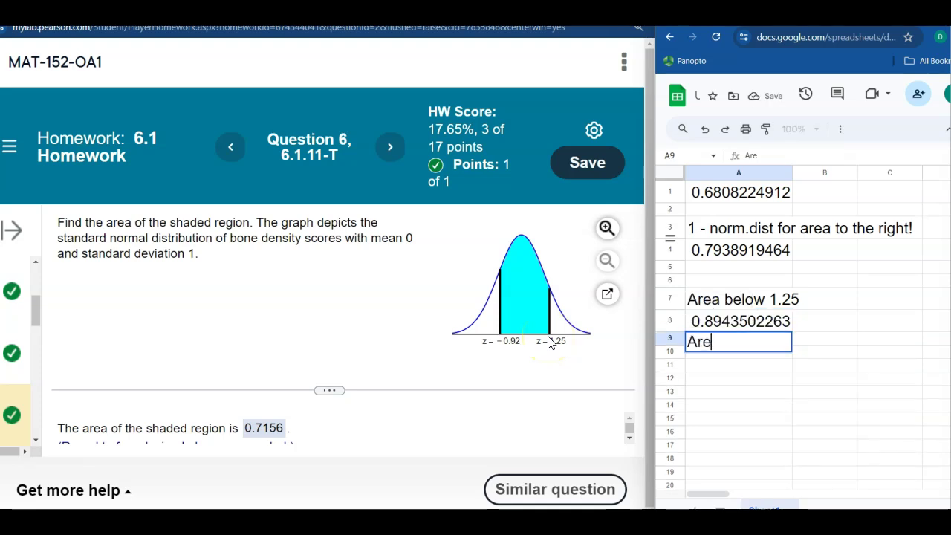
pyautogui.write('a below -0.92')
pyautogui.press('Return')
pyautogui.write('=nor')
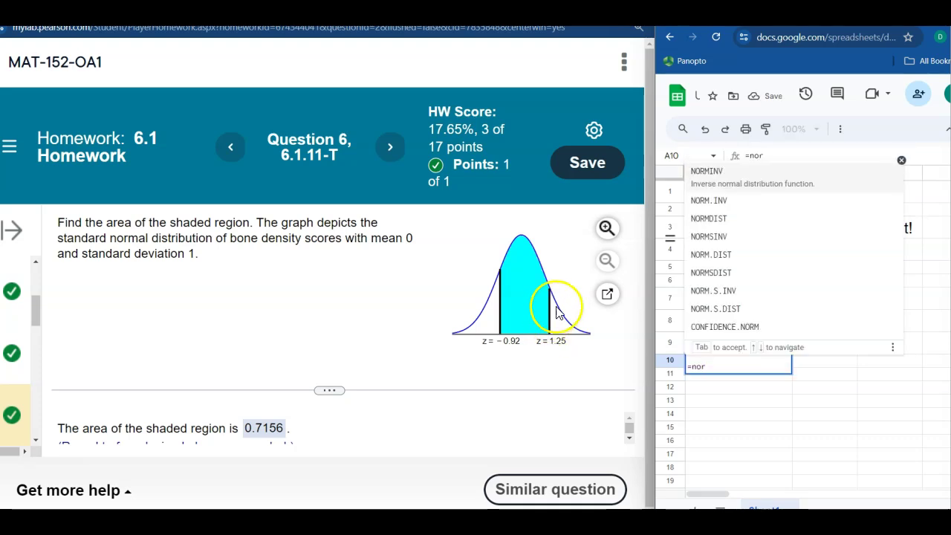
pyautogui.click(702, 268)
pyautogui.write('-0.92,0,')
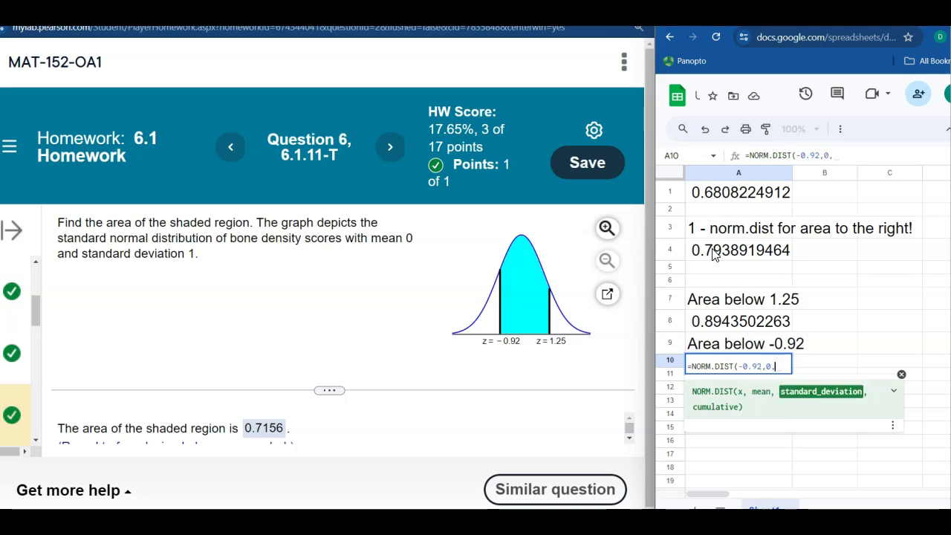
pyautogui.write('1,1)')
pyautogui.press('Return')
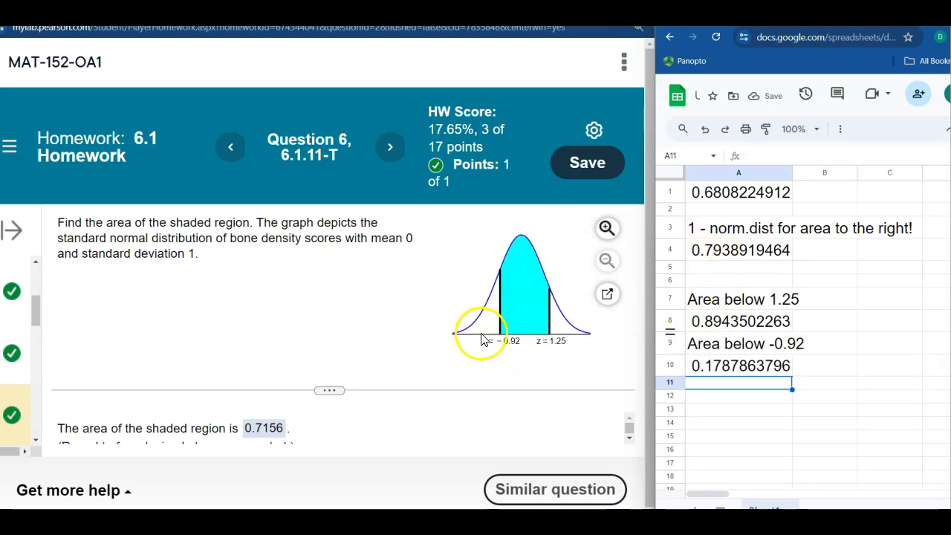
# Step: Label cell A11 "Area between" and subtract the two areas in A12 with =A8-A10
pyautogui.click(717, 366)
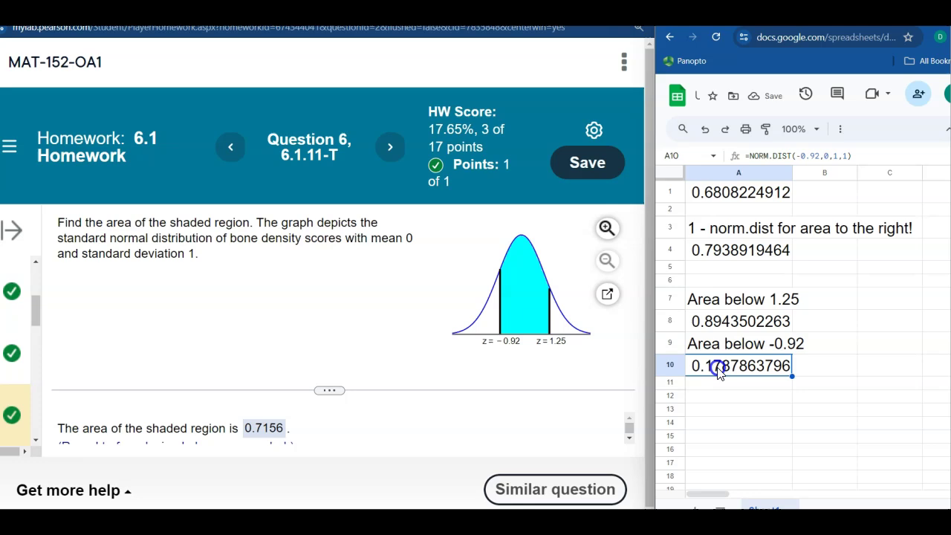
pyautogui.click(717, 321)
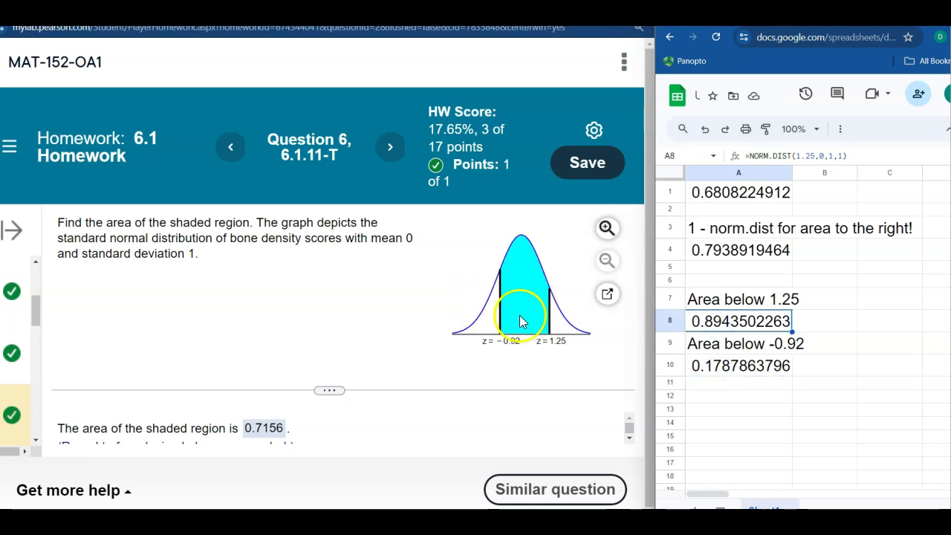
pyautogui.click(720, 386)
pyautogui.write('A')
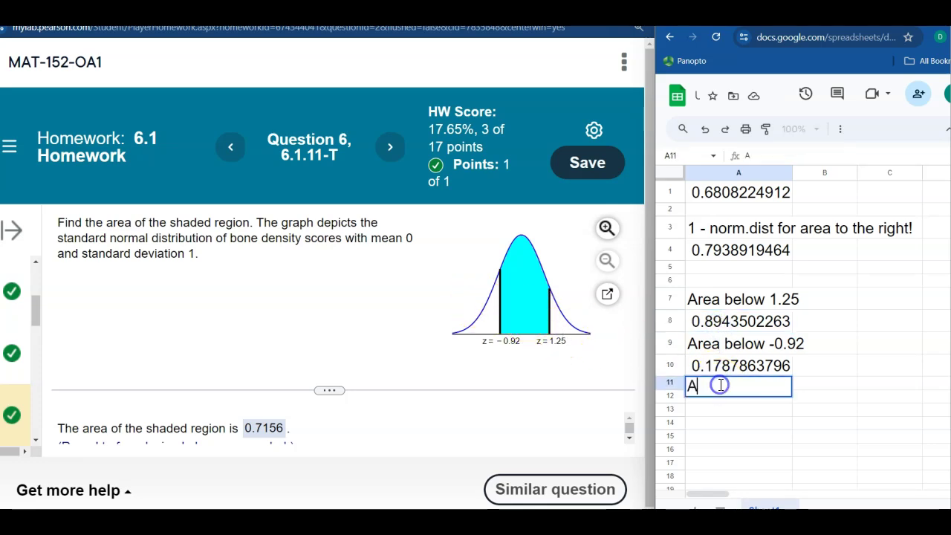
pyautogui.write('rea between')
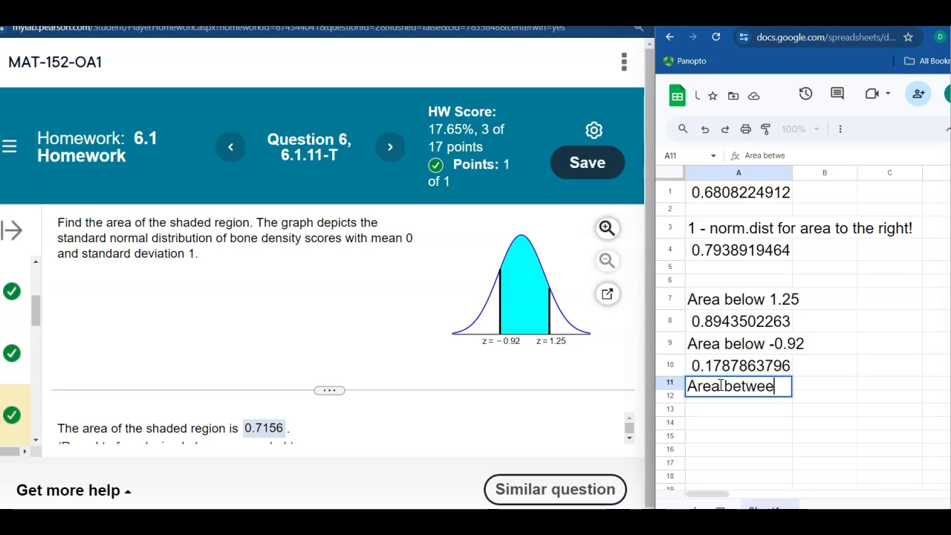
pyautogui.press('Return')
pyautogui.write('=')
pyautogui.click(722, 322)
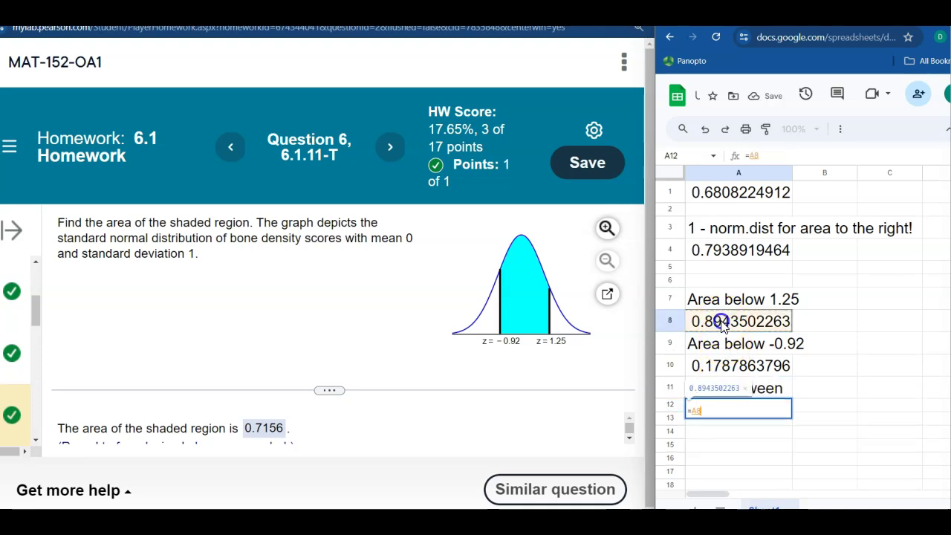
pyautogui.write('-')
pyautogui.click(721, 367)
pyautogui.press('Return')
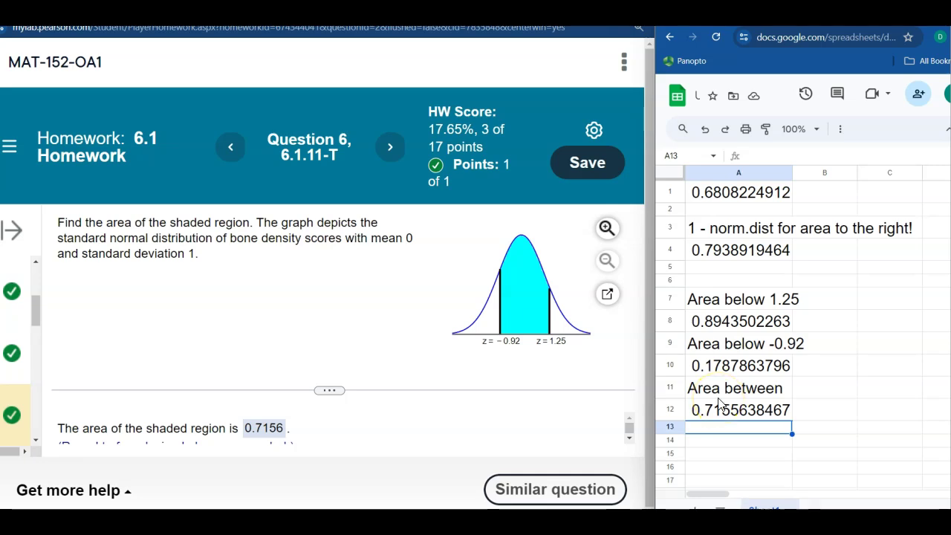
# Step: Return to Question 4 and review the NORM.DIST formula in cell A1 against its left-shaded graph
pyautogui.doubleClick(729, 193)
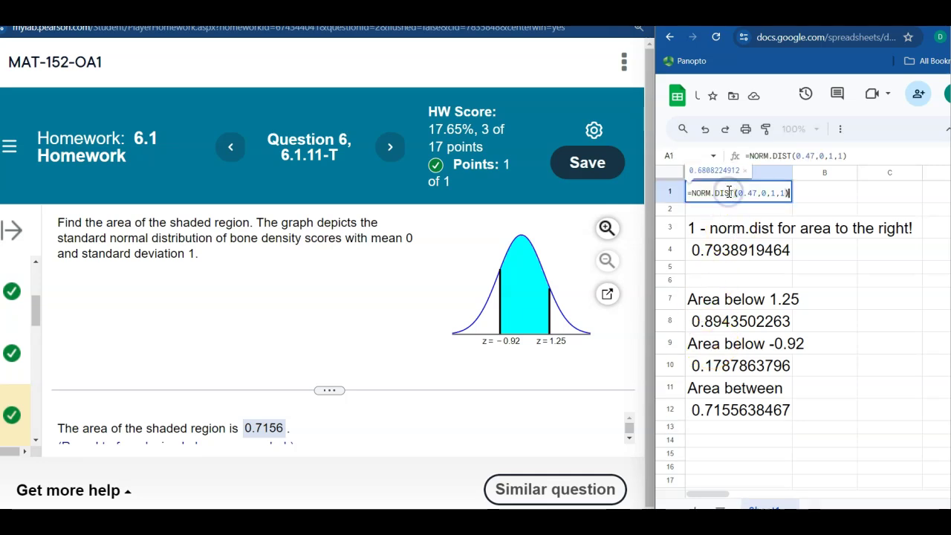
pyautogui.click(231, 145)
pyautogui.click(232, 144)
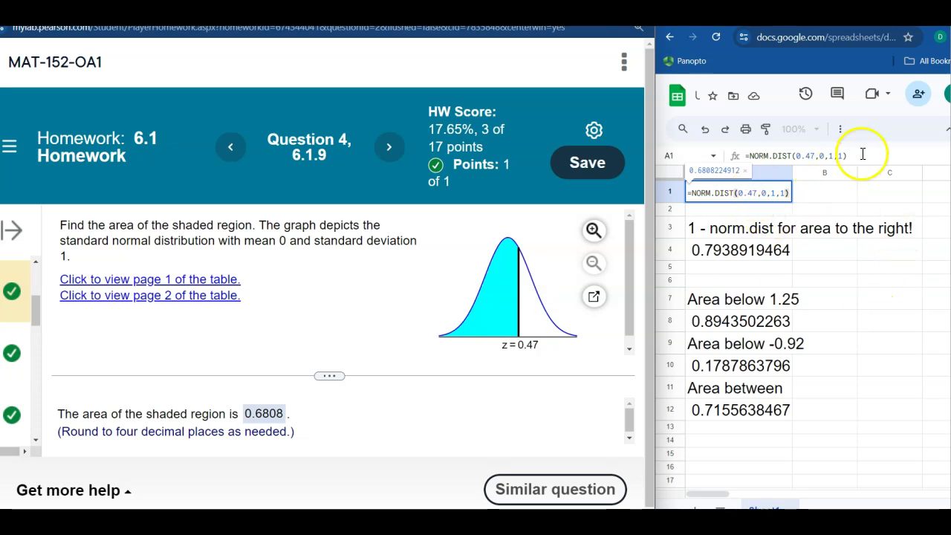
pyautogui.press('Return')
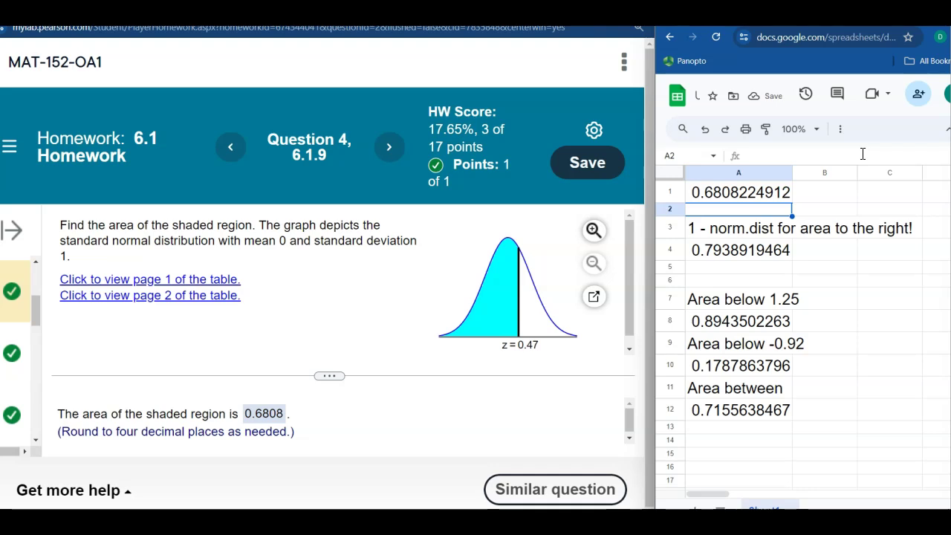
# Step: Review the area-to-the-right formula in cell A4 under its note
pyautogui.press('Down')
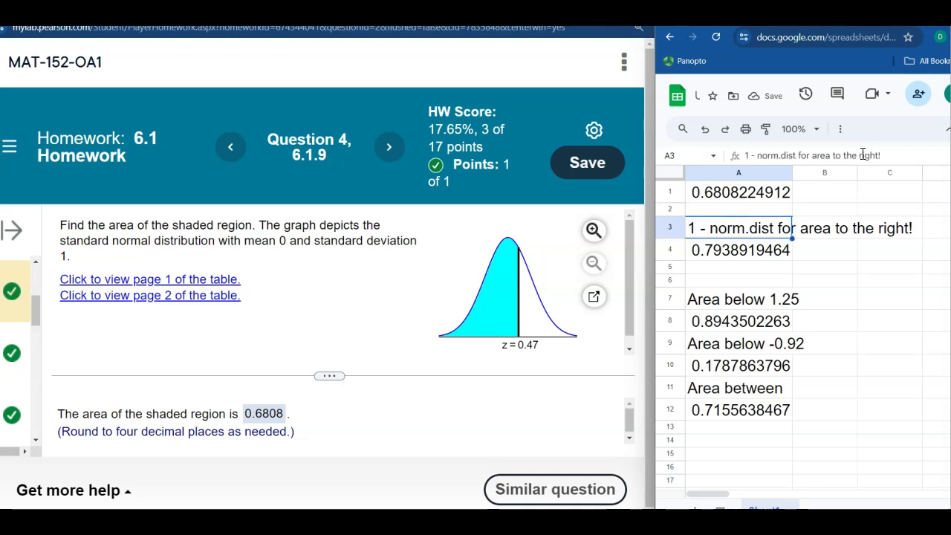
pyautogui.click(735, 257)
pyautogui.doubleClick(735, 257)
pyautogui.click(748, 251)
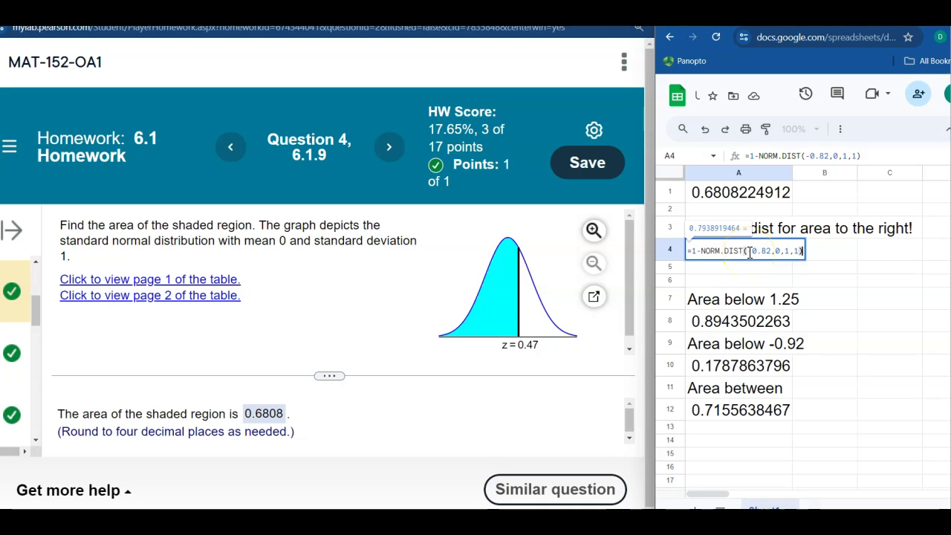
# Step: Go to Question 5 and compare the 1-NORM.DIST formula in cell A4 with its right-shaded graph
pyautogui.press('Return')
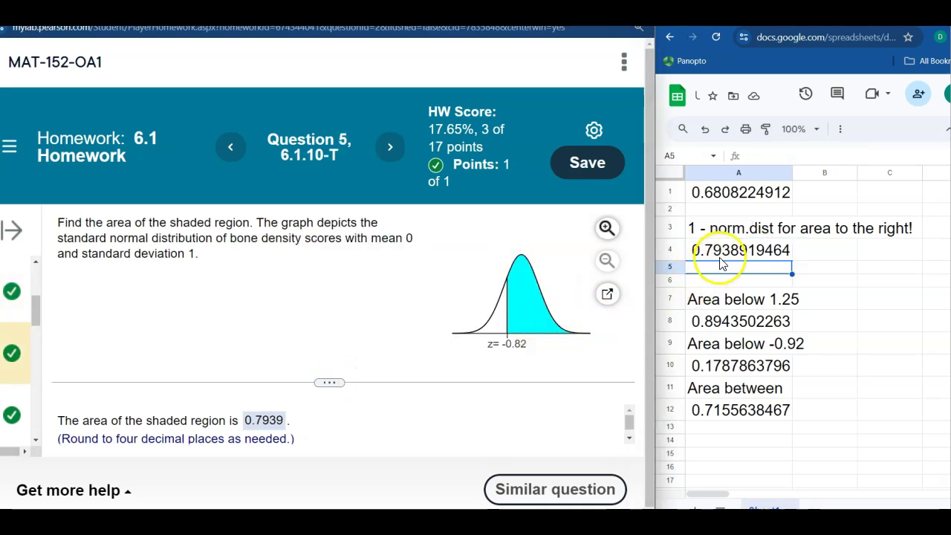
pyautogui.click(720, 260)
pyautogui.doubleClick(721, 256)
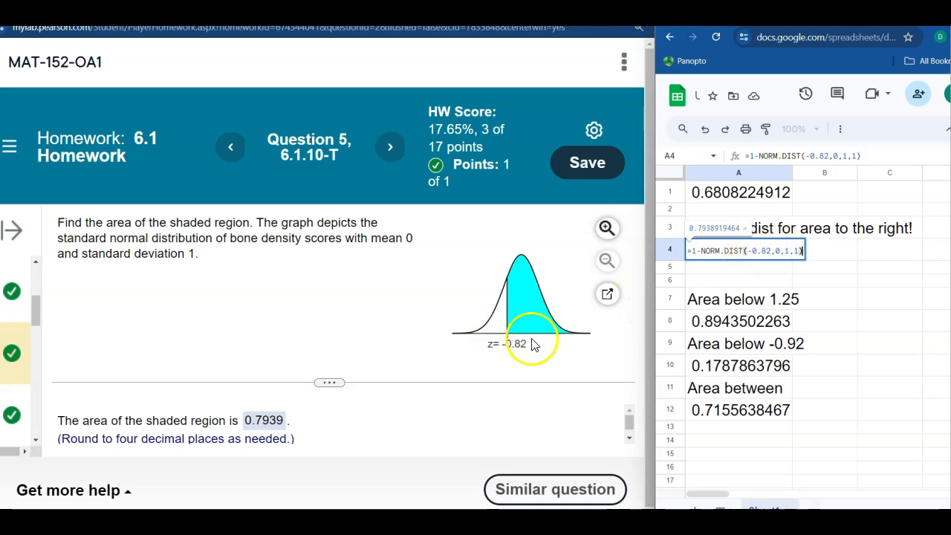
pyautogui.press('Return')
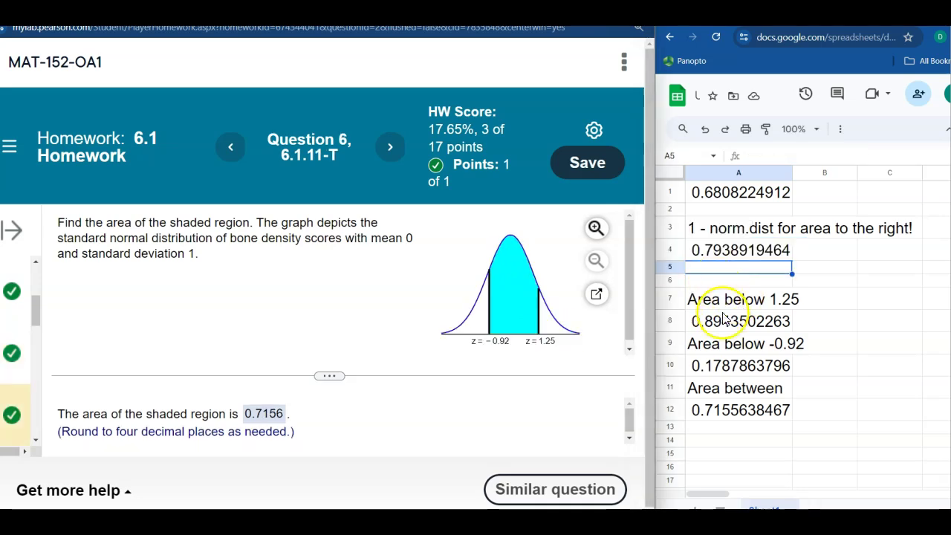
# Step: For Question 6, review the two area-below formulas in A8 and A10 and the subtraction formula in A12
pyautogui.click(729, 321)
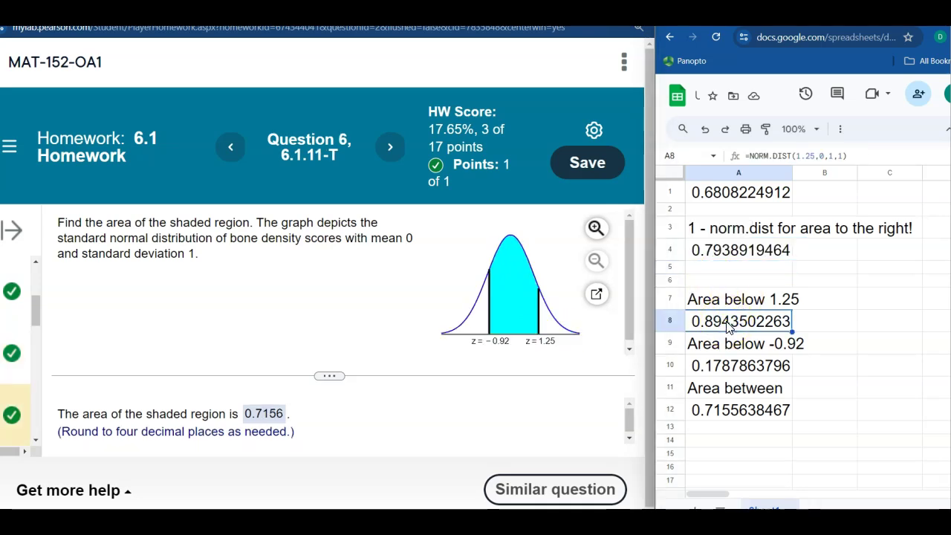
pyautogui.click(723, 366)
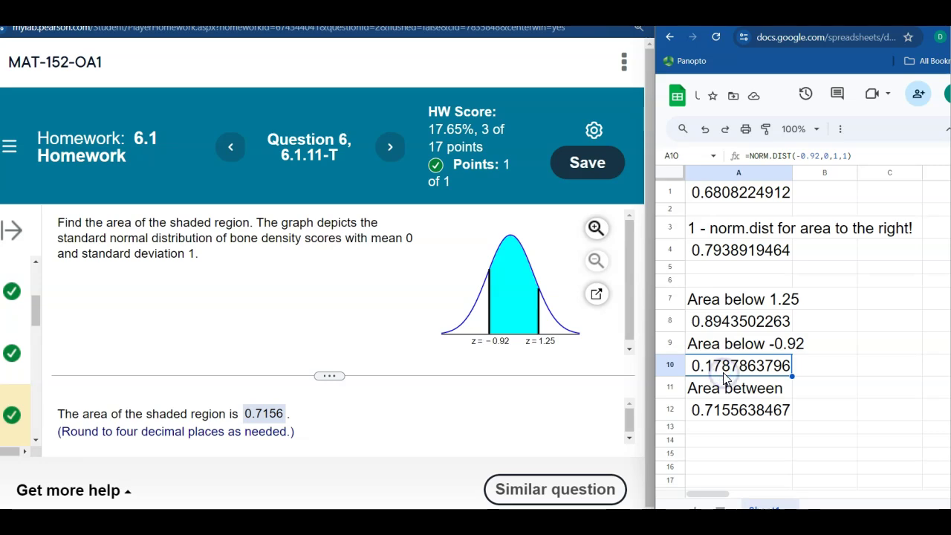
pyautogui.click(722, 413)
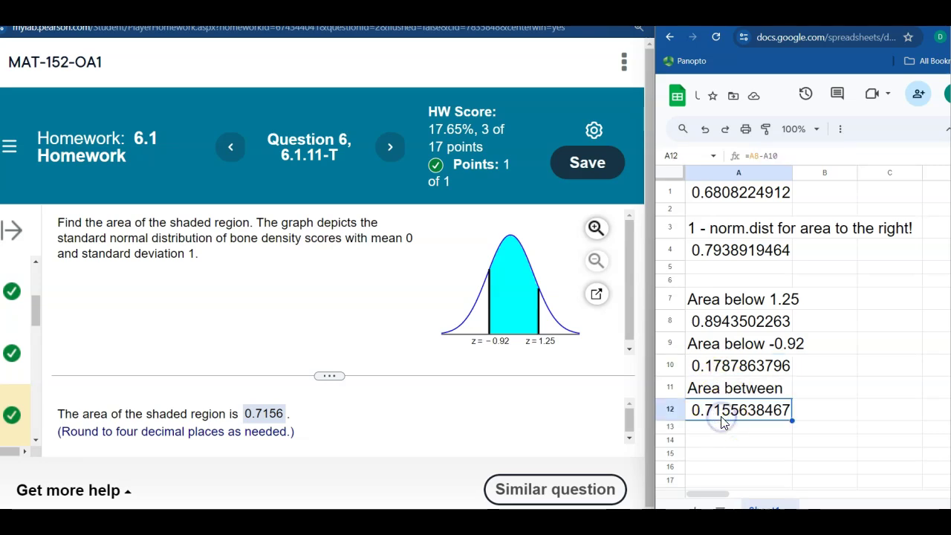
pyautogui.doubleClick(722, 416)
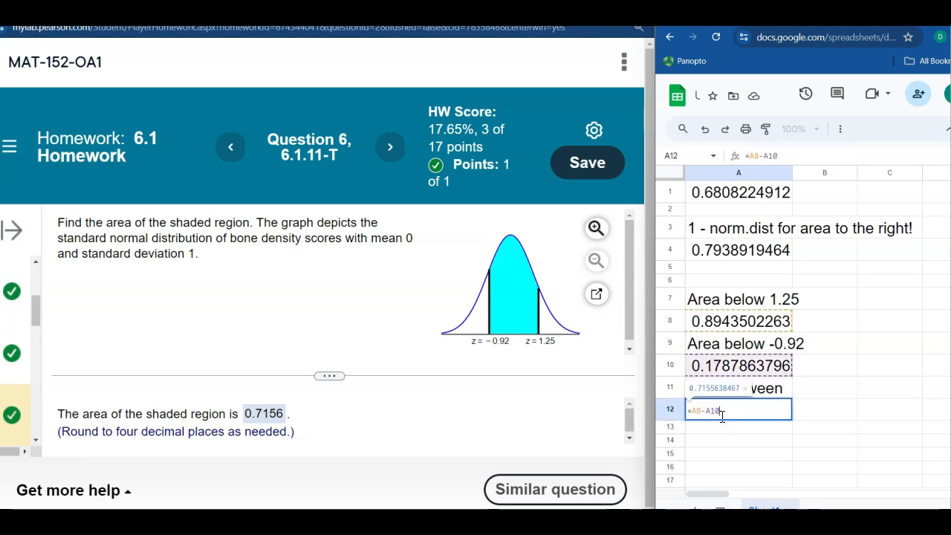